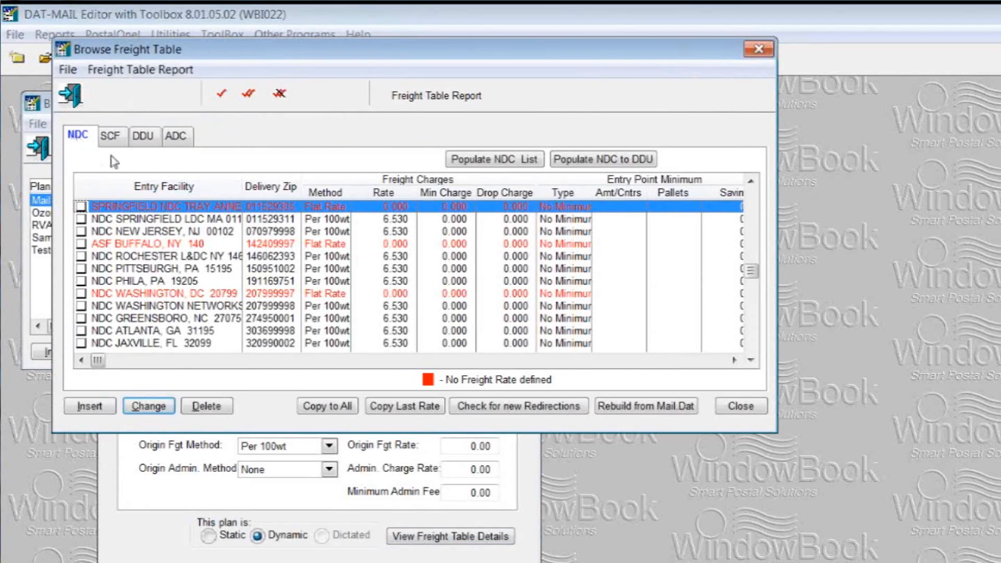
- Review the plan's freight entries for the SCF, DDU, ADC and NDC facility types
click(113, 140)
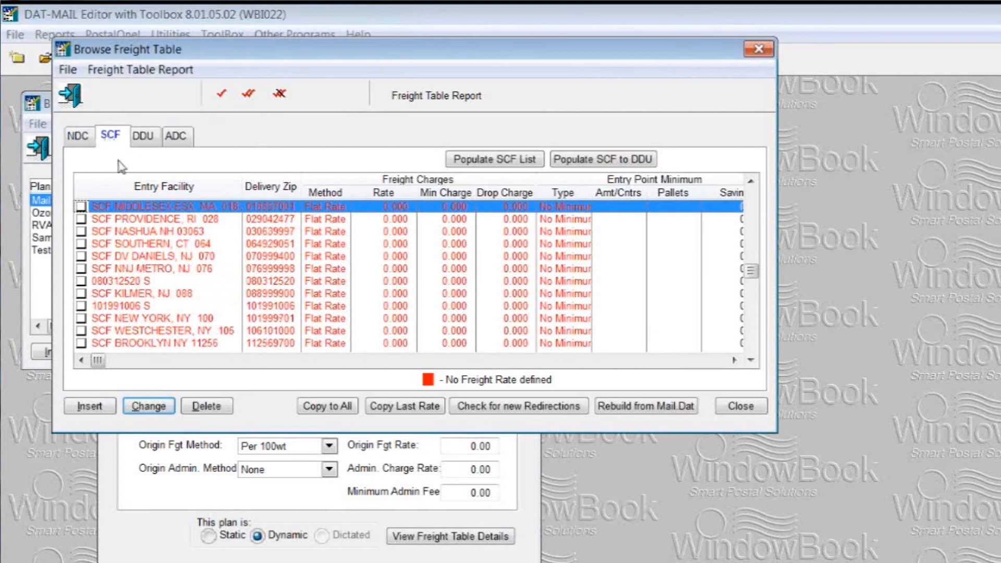
click(155, 140)
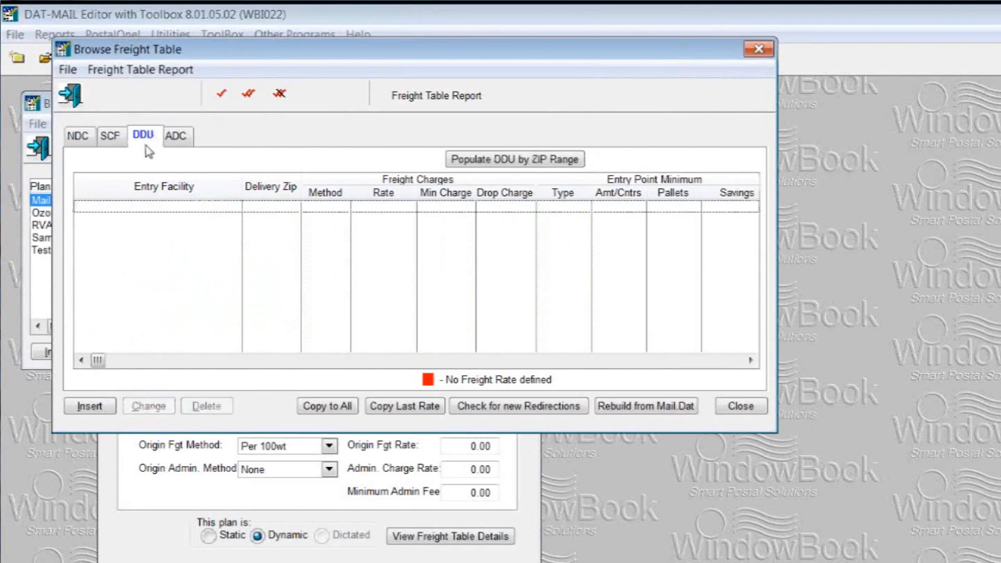
click(178, 144)
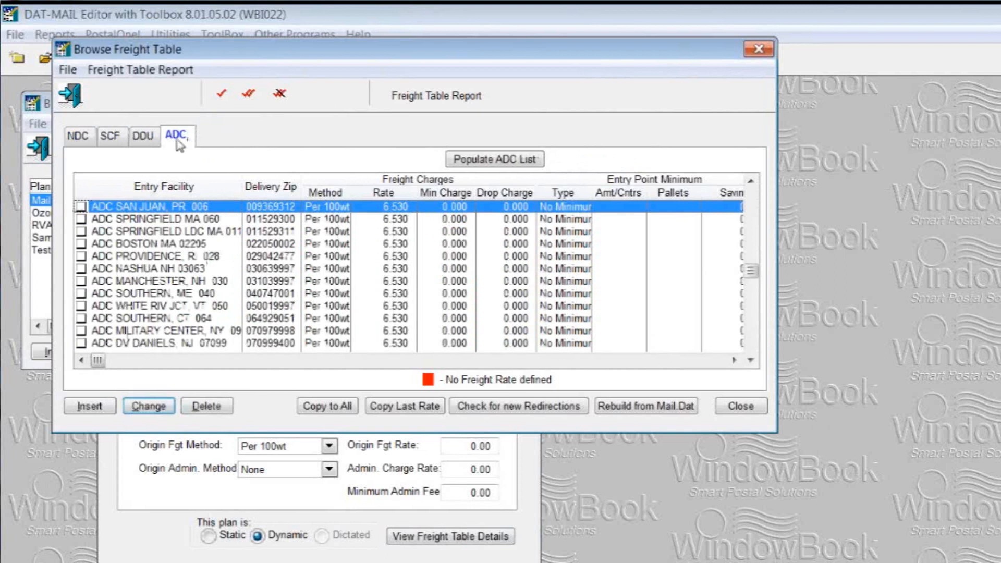
click(82, 143)
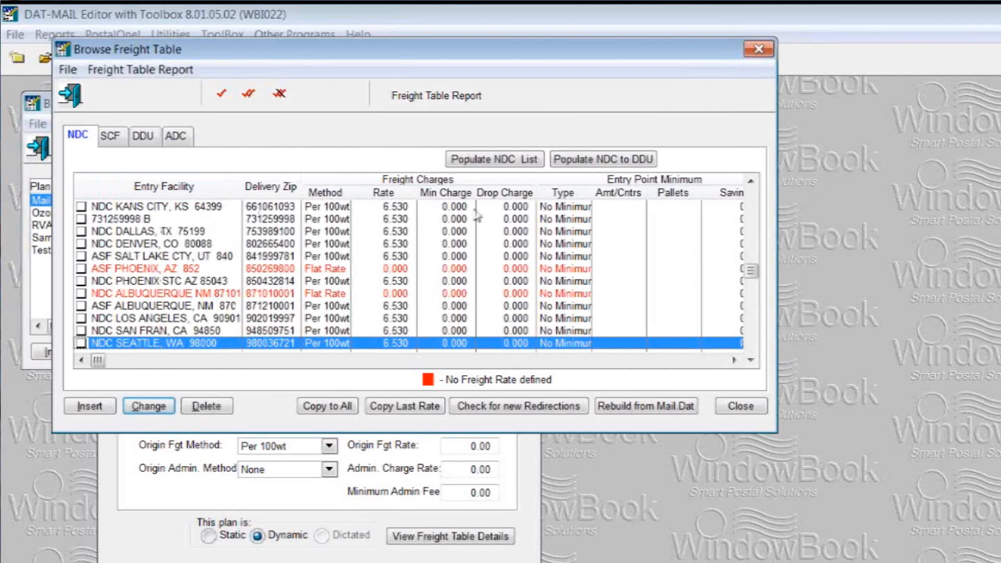
- Examine the NDC entries' minimum, administrative charge and consolidator ship day columns, and close the freight table records
click(734, 360)
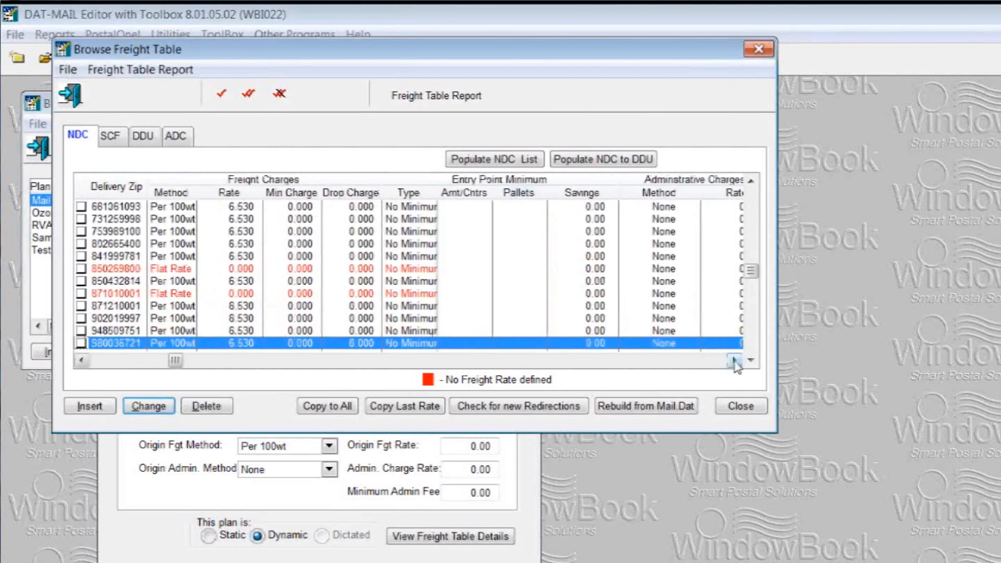
click(734, 360)
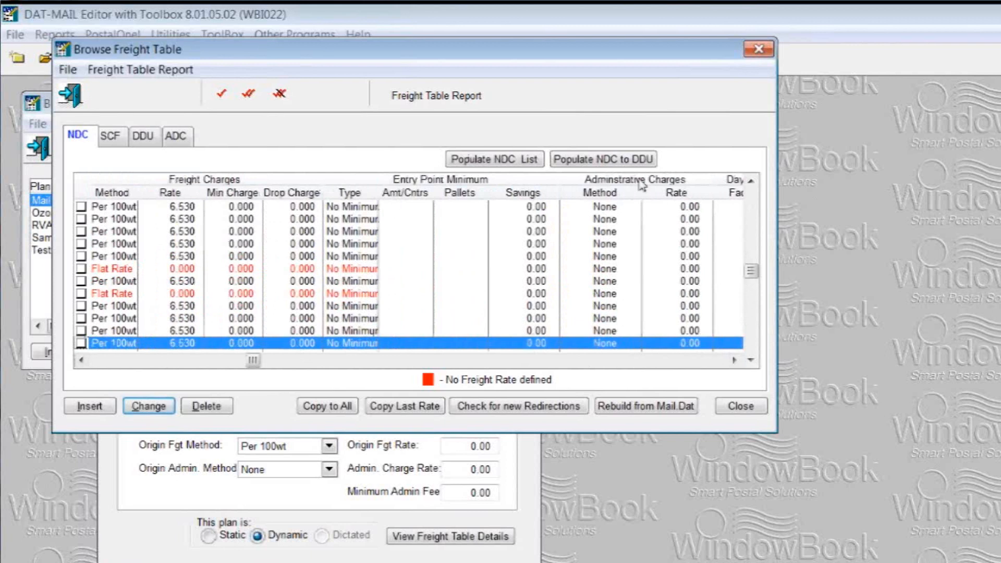
click(734, 359)
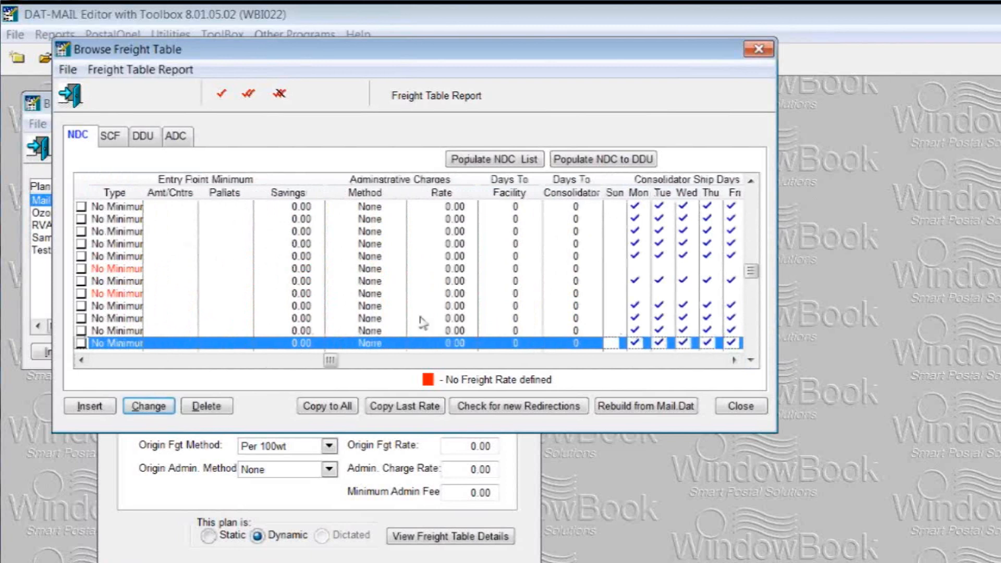
click(732, 411)
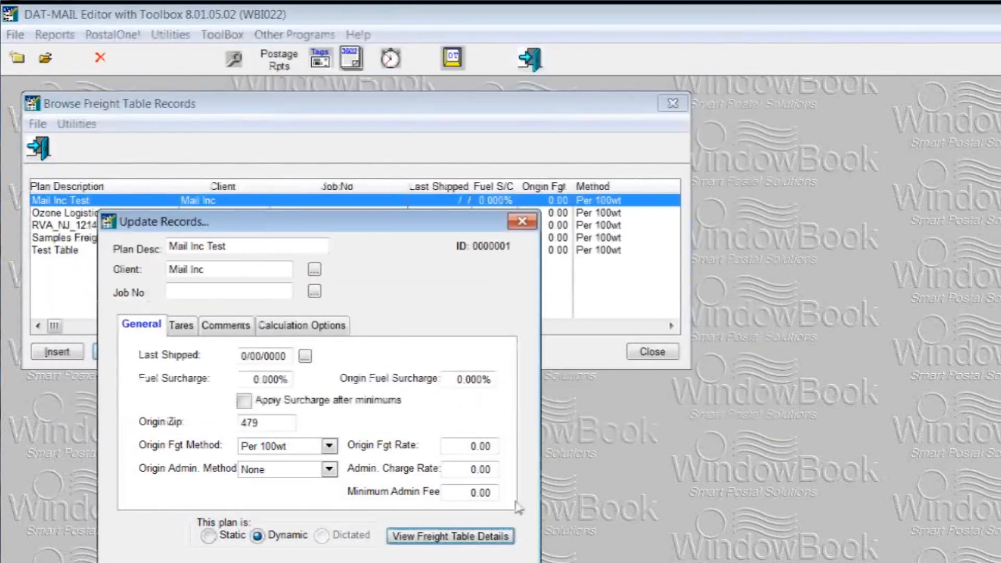
key(Escape)
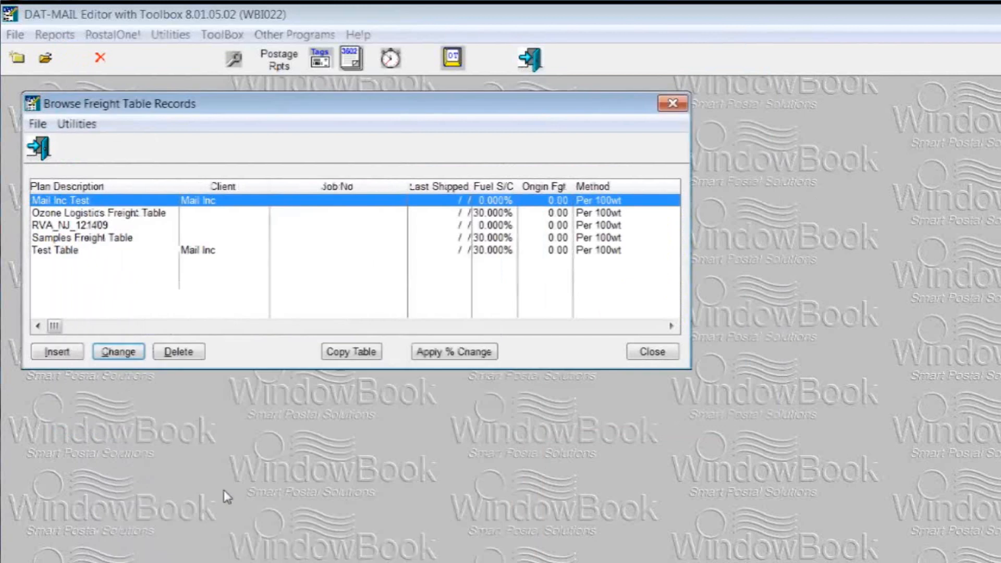
click(645, 352)
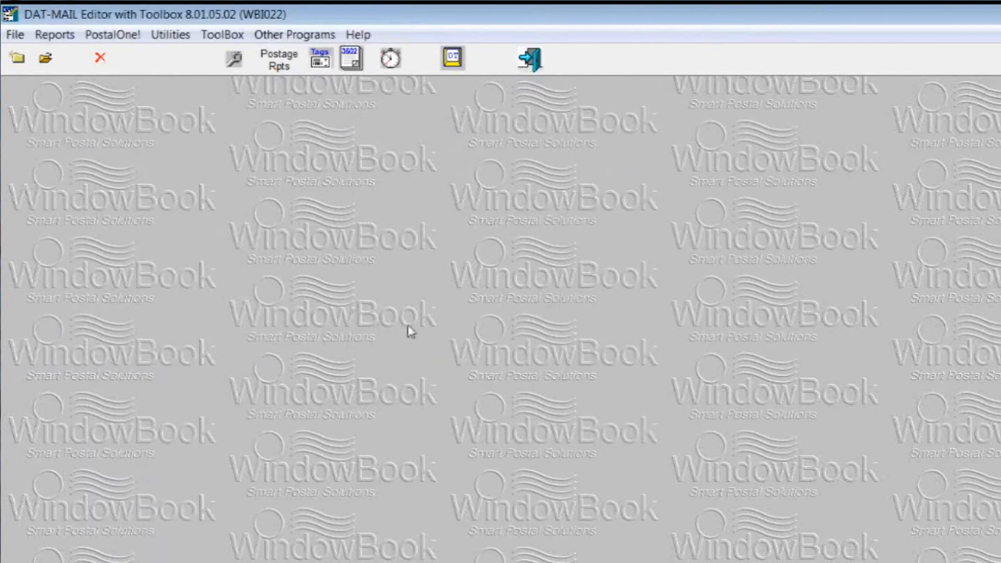
- Add a new freight table record with the plan description "Video Freight Table"
click(220, 40)
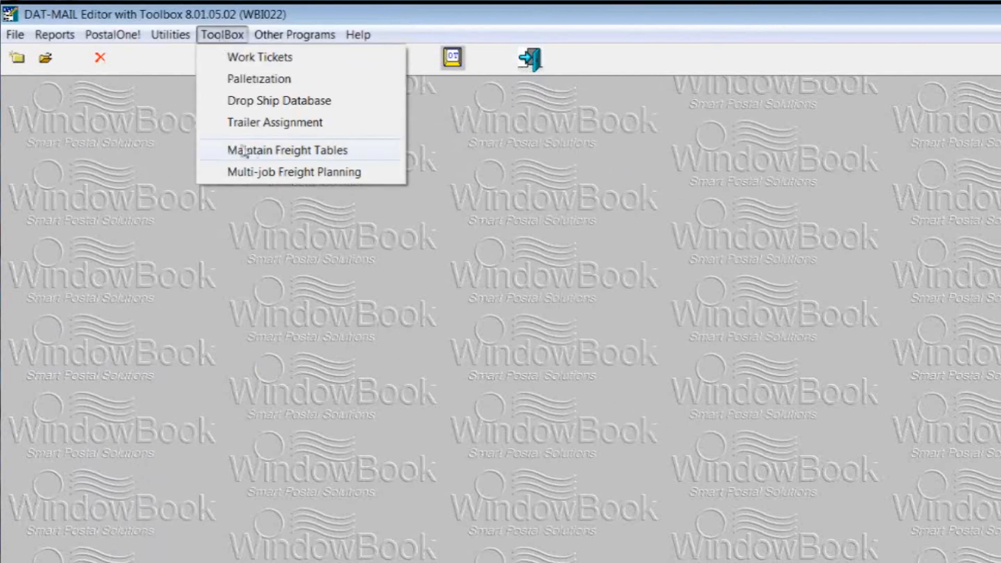
click(259, 152)
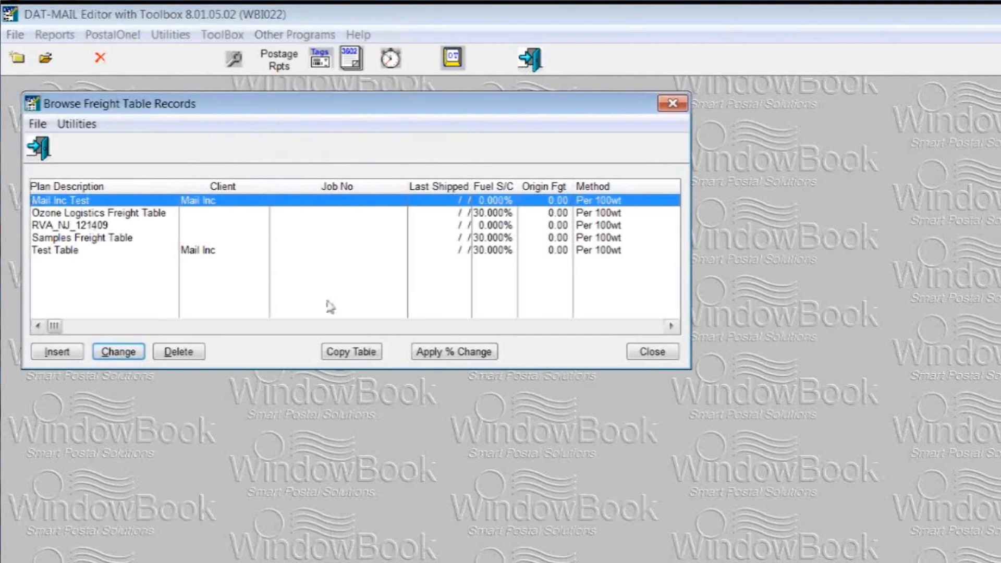
click(56, 351)
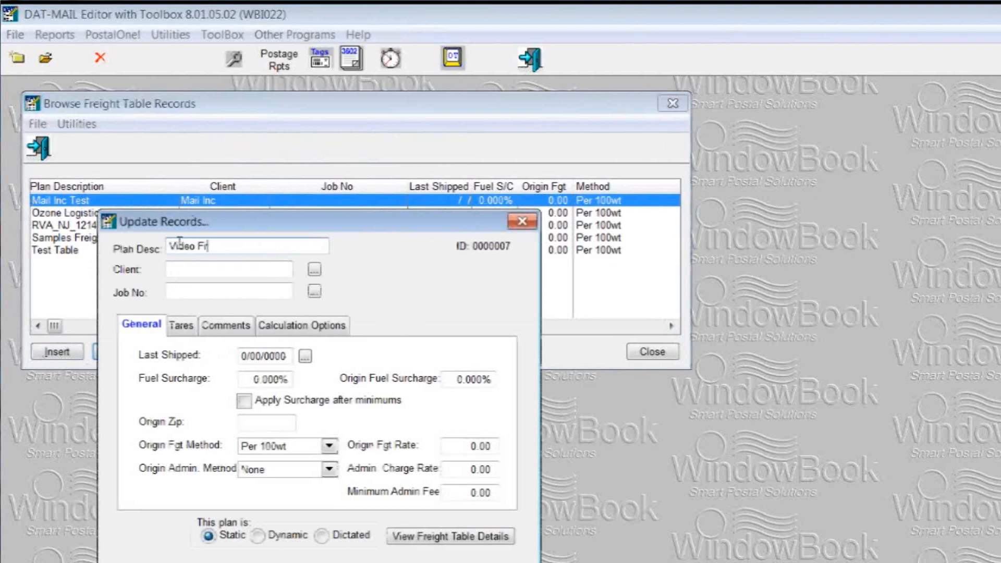
text(eight Table)
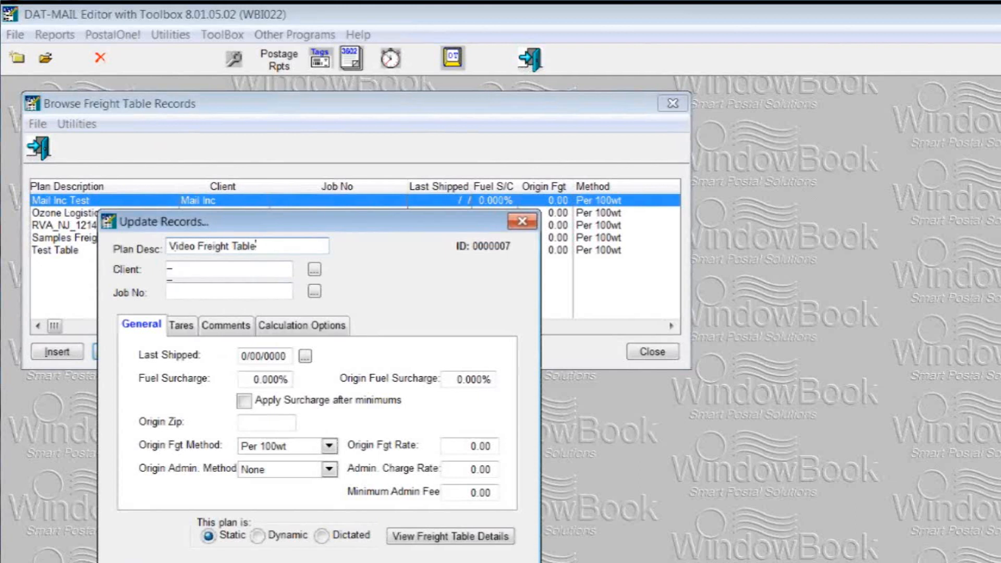
- Look through the available clients, jobs and the last-shipped calendar without assigning any of them to the plan
click(315, 269)
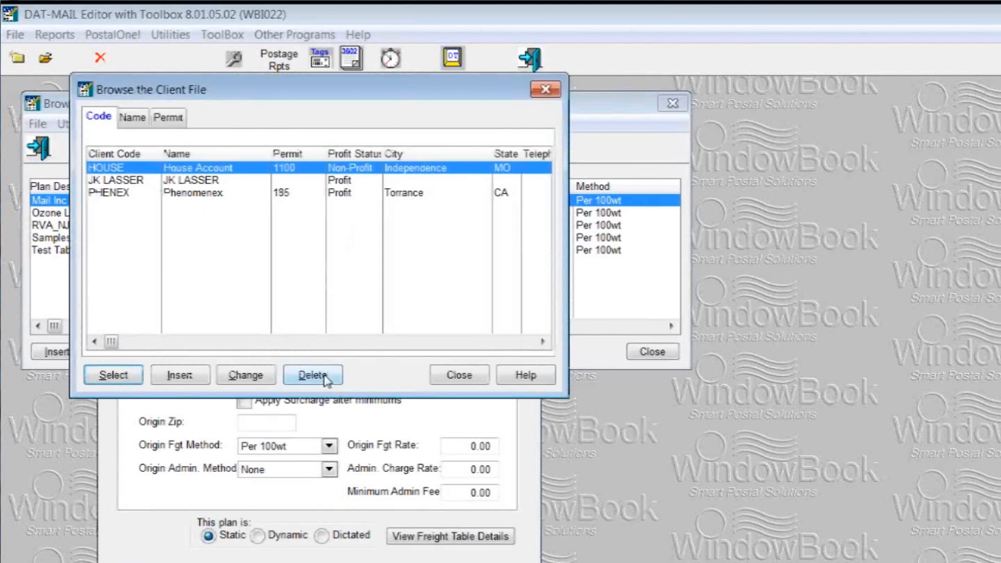
click(458, 375)
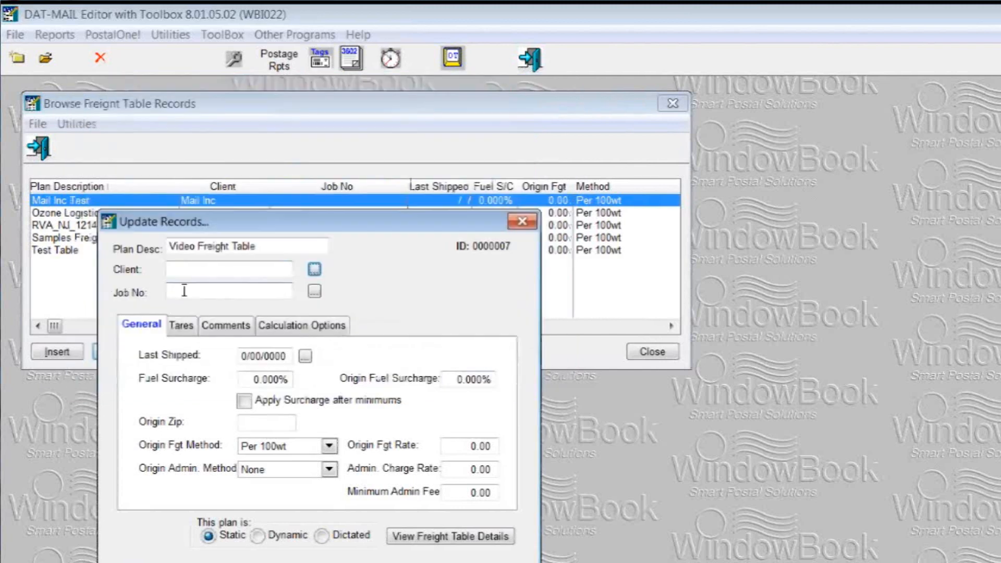
click(315, 292)
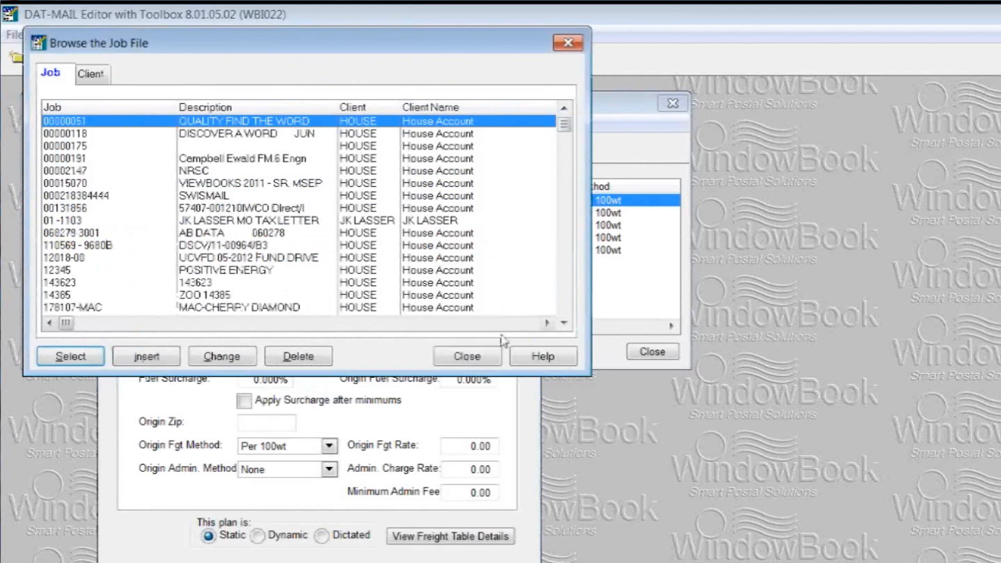
click(467, 359)
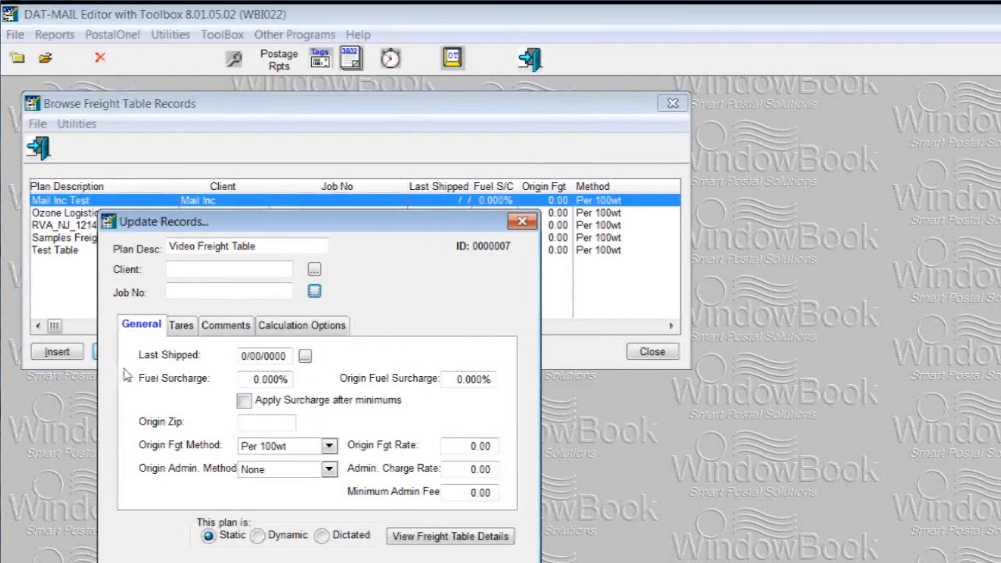
click(306, 356)
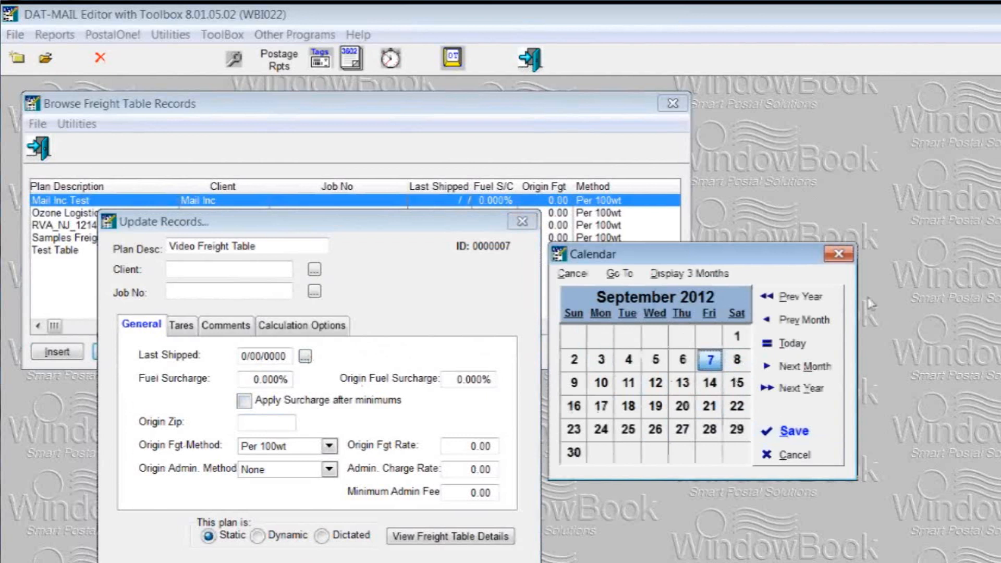
click(839, 254)
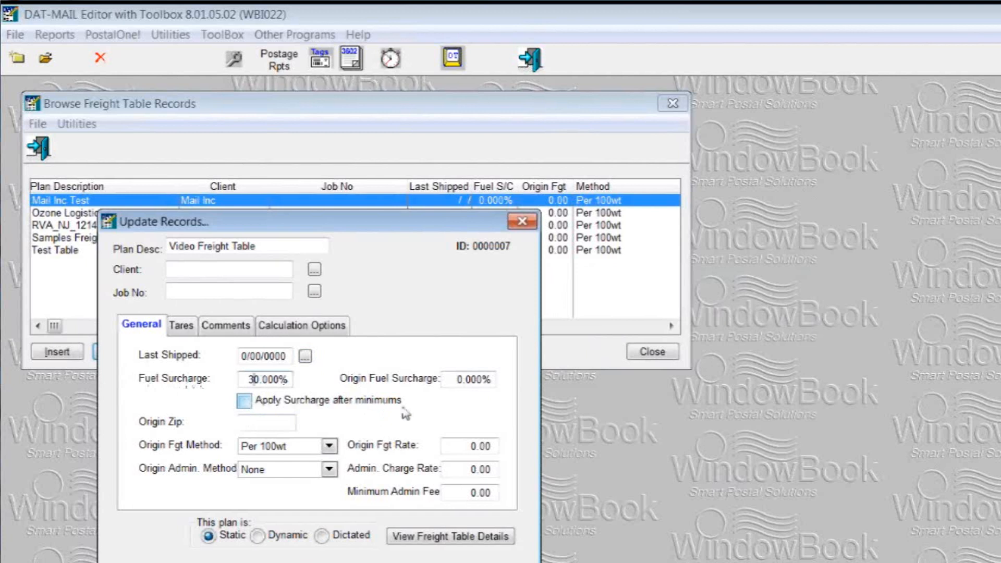
- Set a 30% fuel surcharge applied after minimums and enter 64157 as the origin ZIP
click(246, 402)
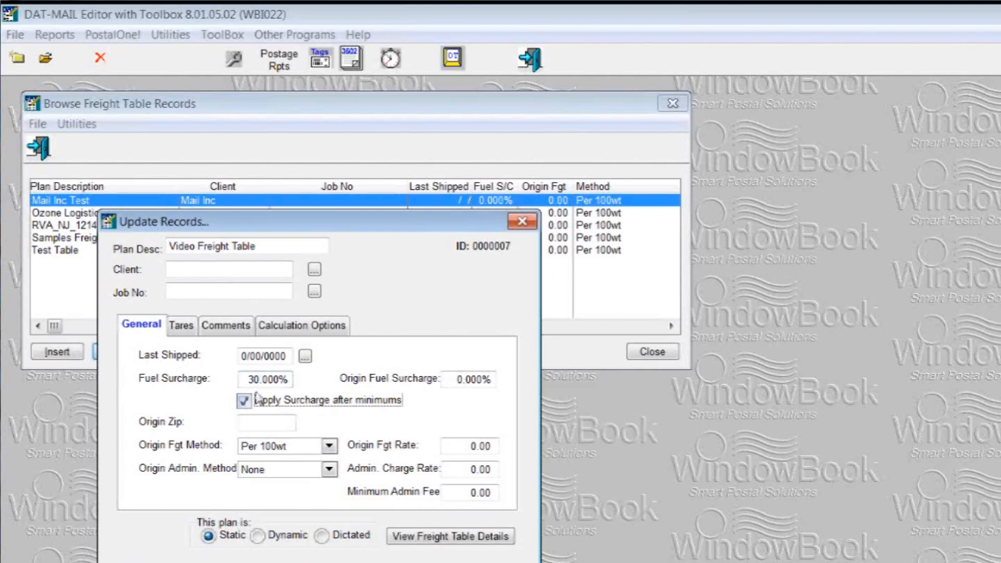
click(254, 422)
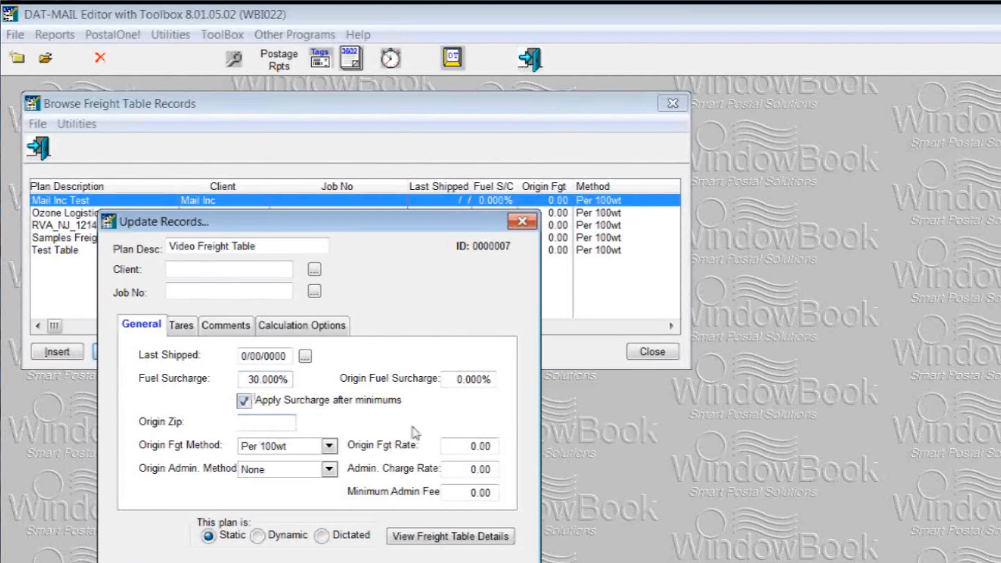
text(64157)
- Review the plan's container tare weights, comments area and net or gross weight calculation options
click(183, 324)
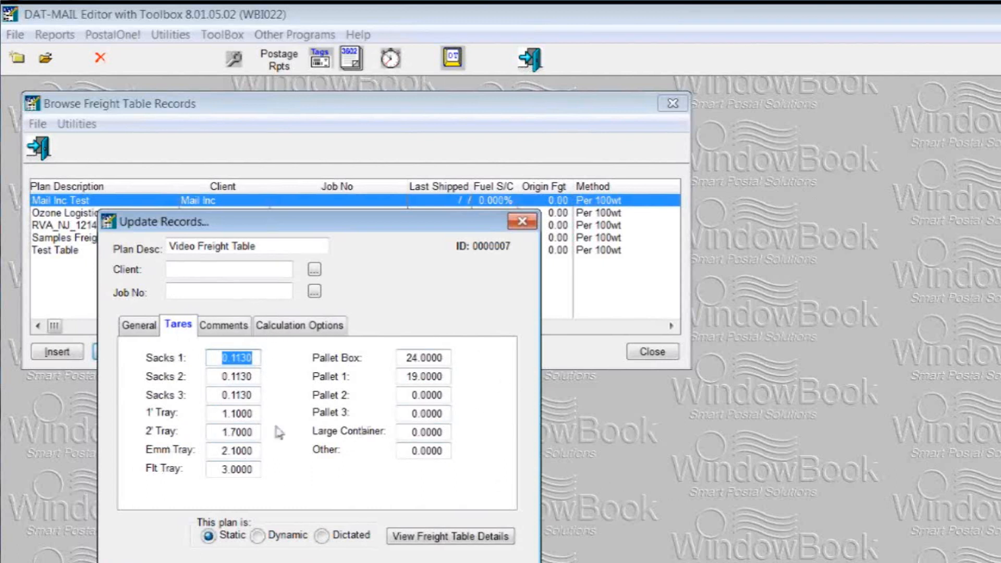
click(219, 413)
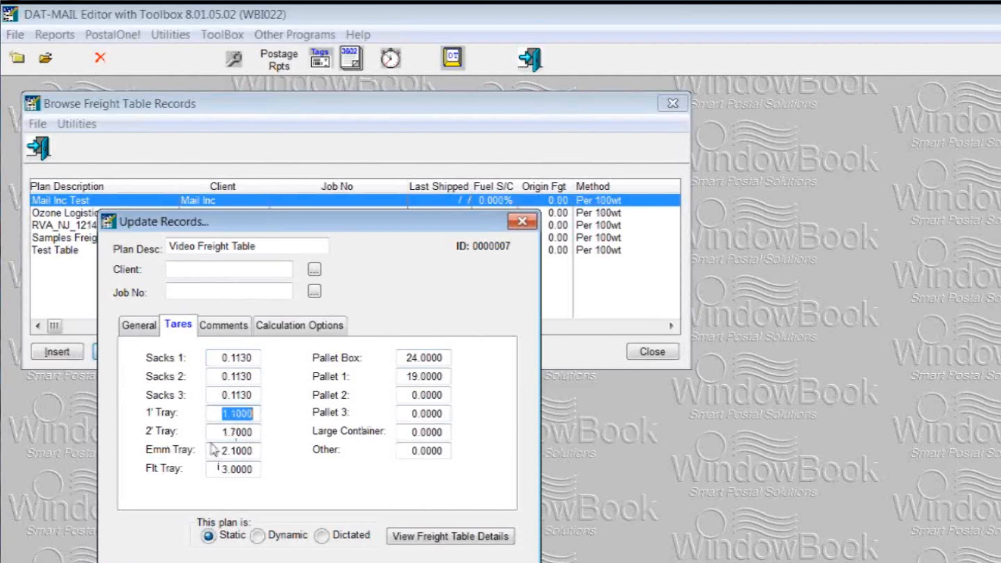
drag(215, 451, 252, 450)
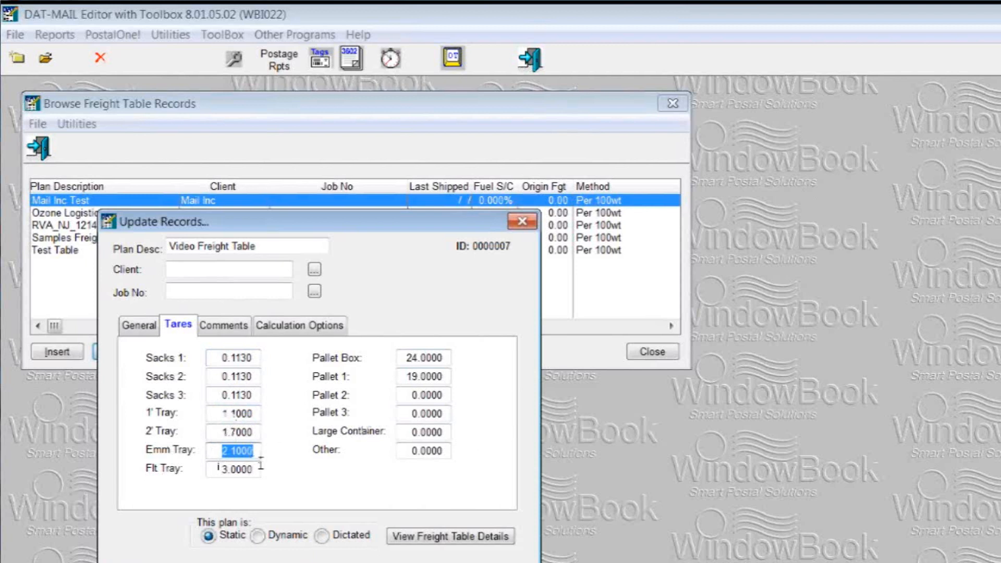
click(224, 328)
click(176, 382)
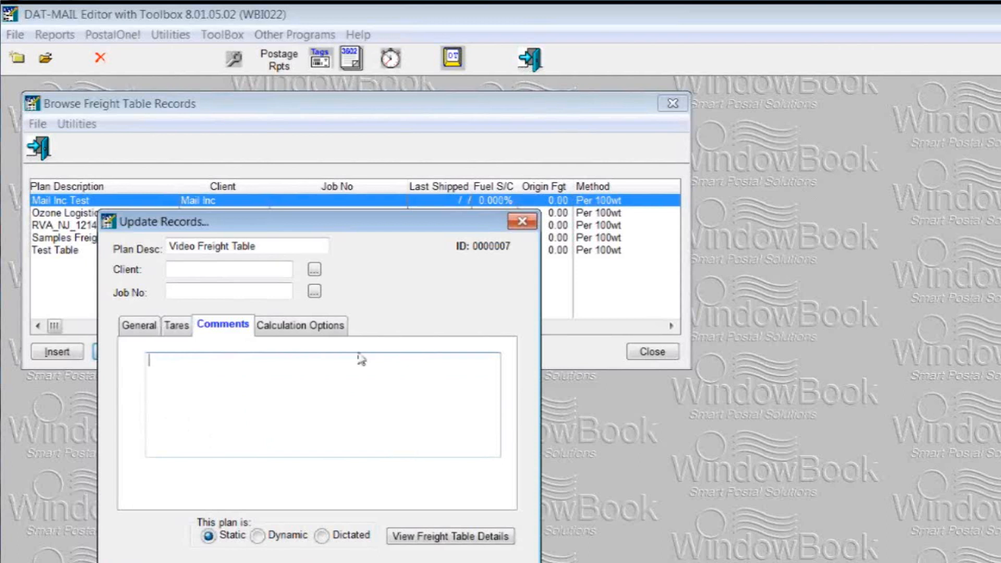
click(284, 329)
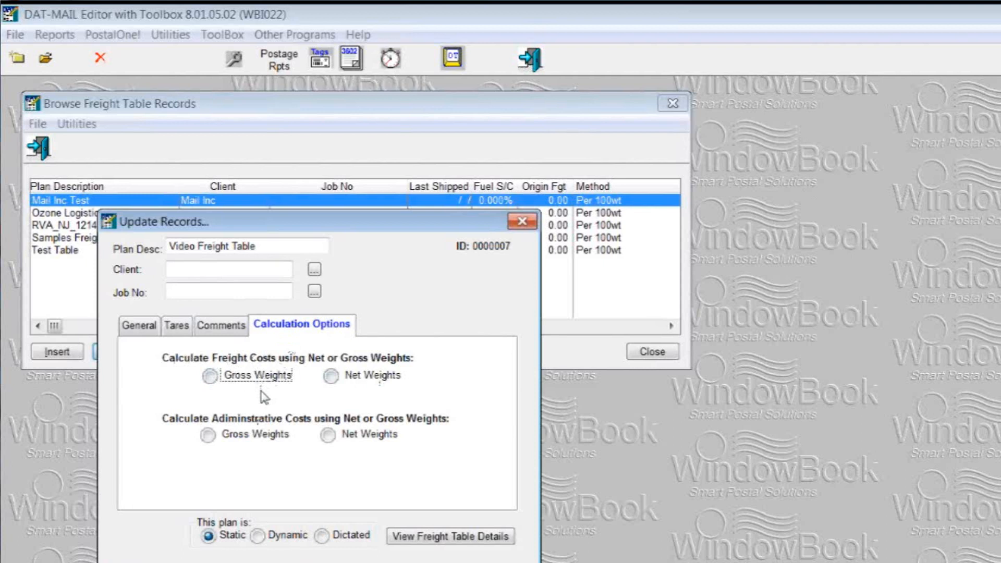
click(184, 329)
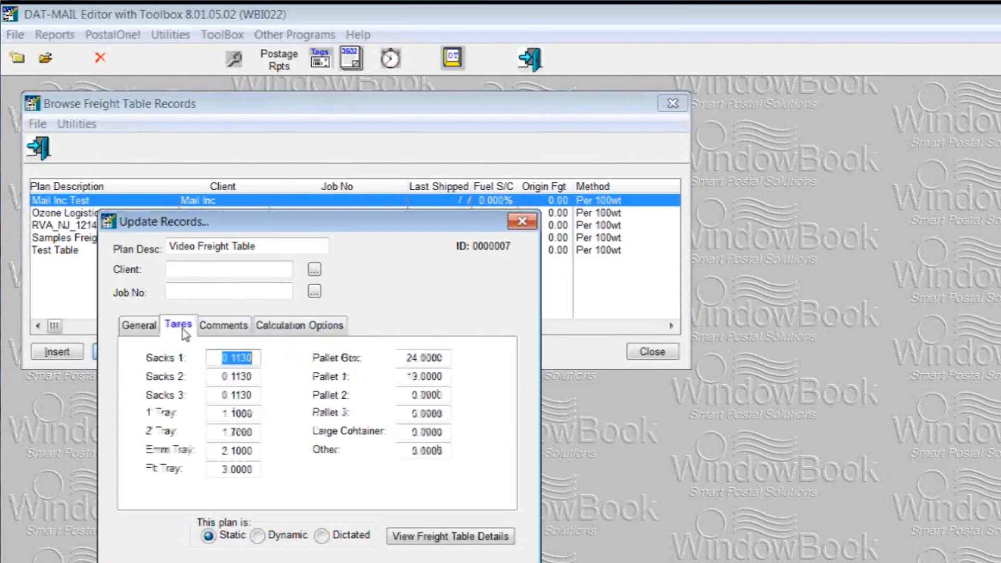
click(321, 334)
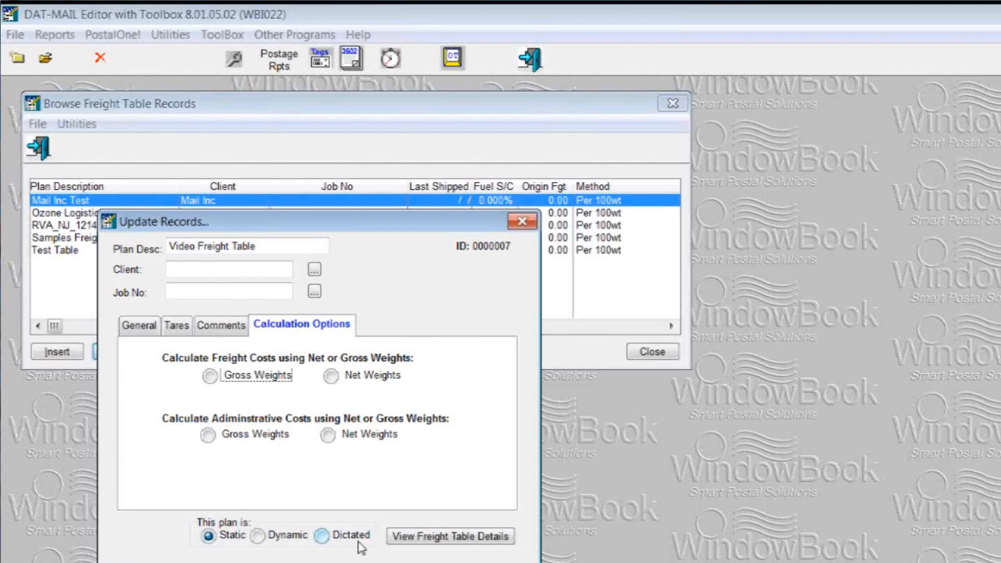
- Make the plan Dynamic and check its freight table details for SCF, DDU and ADC entries
click(260, 541)
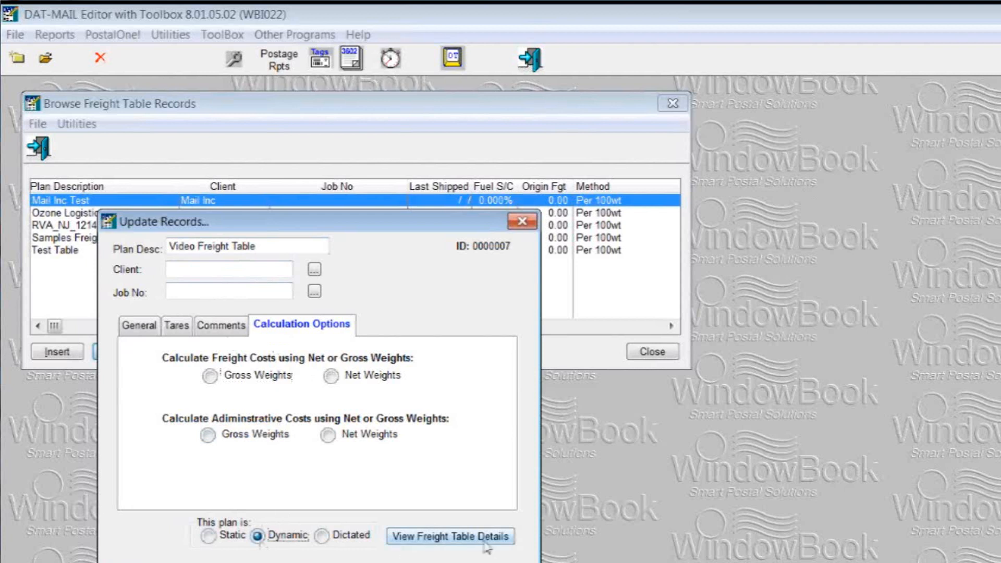
click(458, 542)
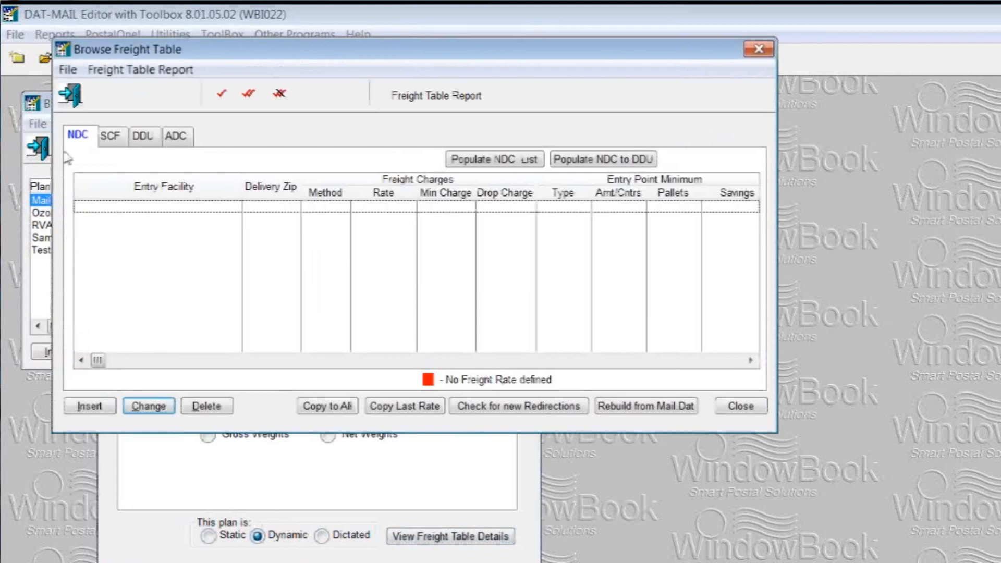
click(118, 141)
click(146, 141)
click(186, 139)
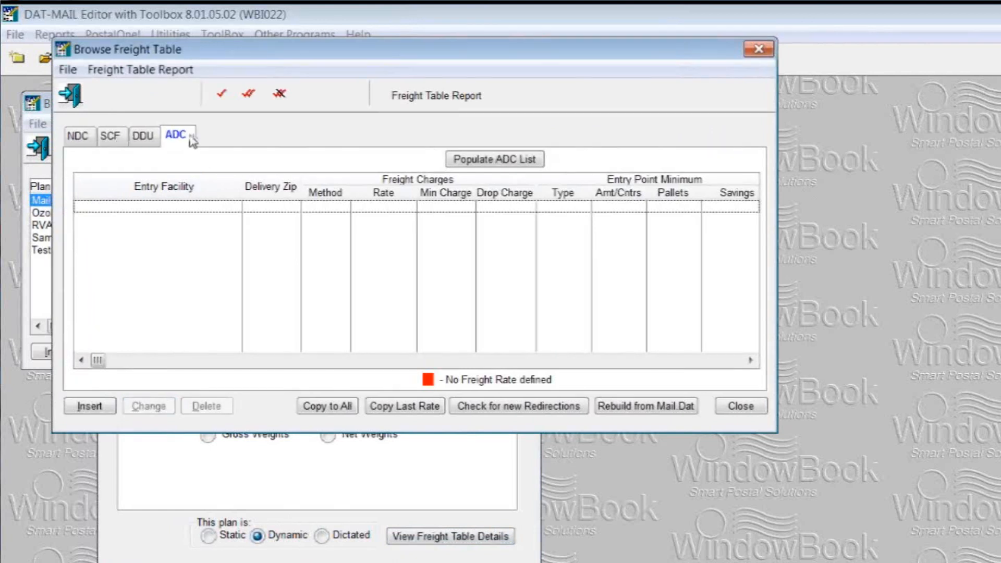
- Populate the freight table with the NDC list and look through the added entry facilities
click(79, 139)
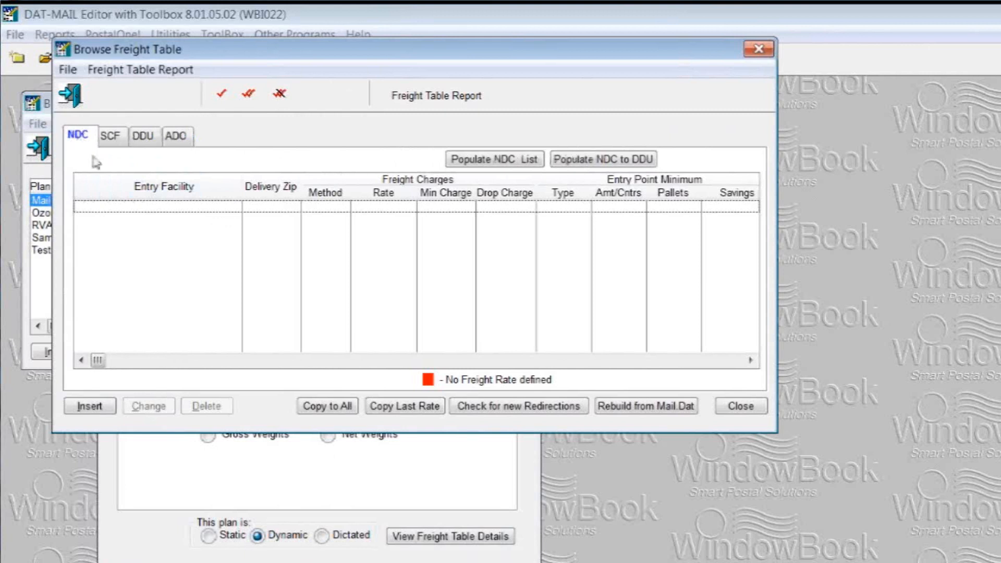
click(502, 160)
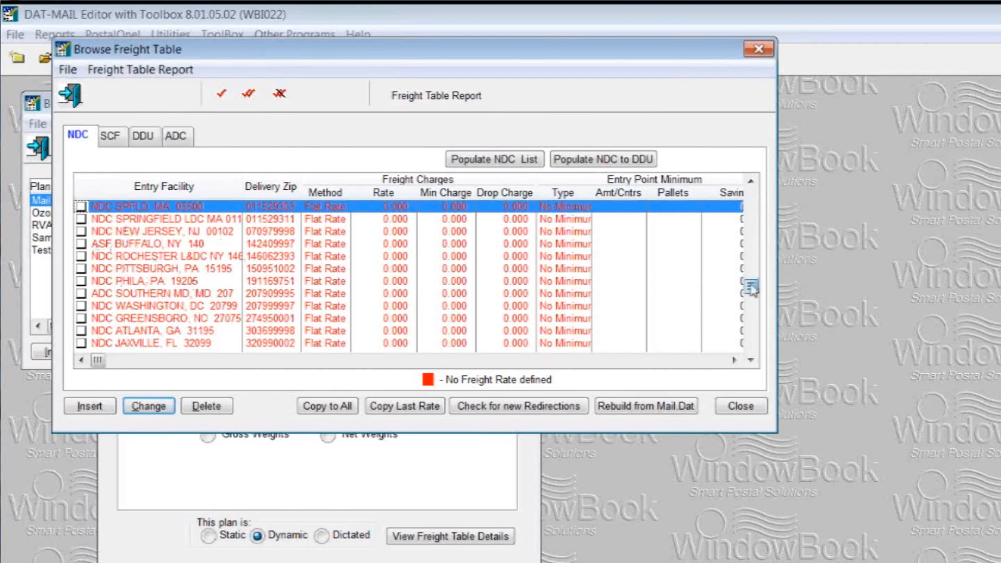
click(754, 327)
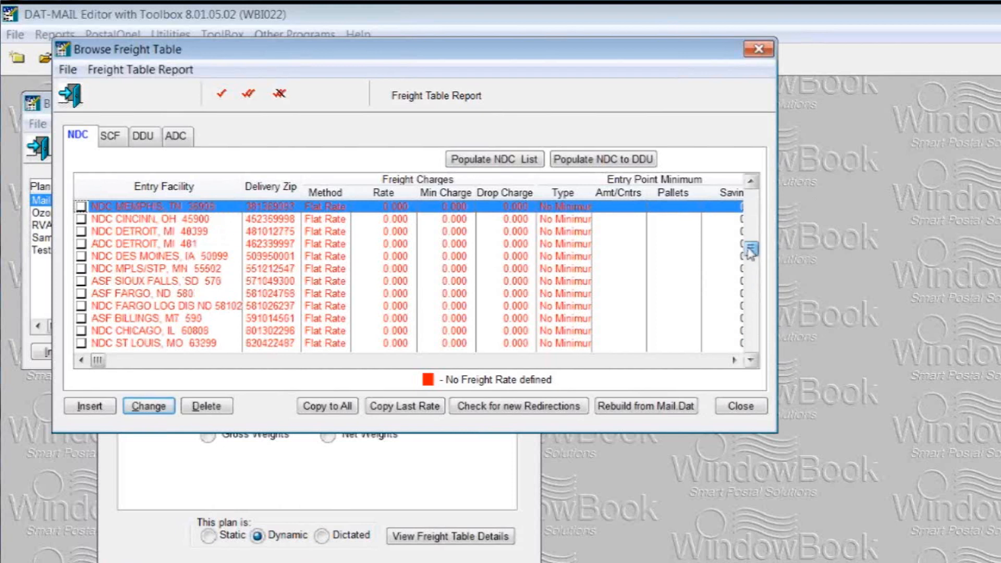
- Populate the freight table with the SCF list and the ADC list of entry facilities
click(750, 251)
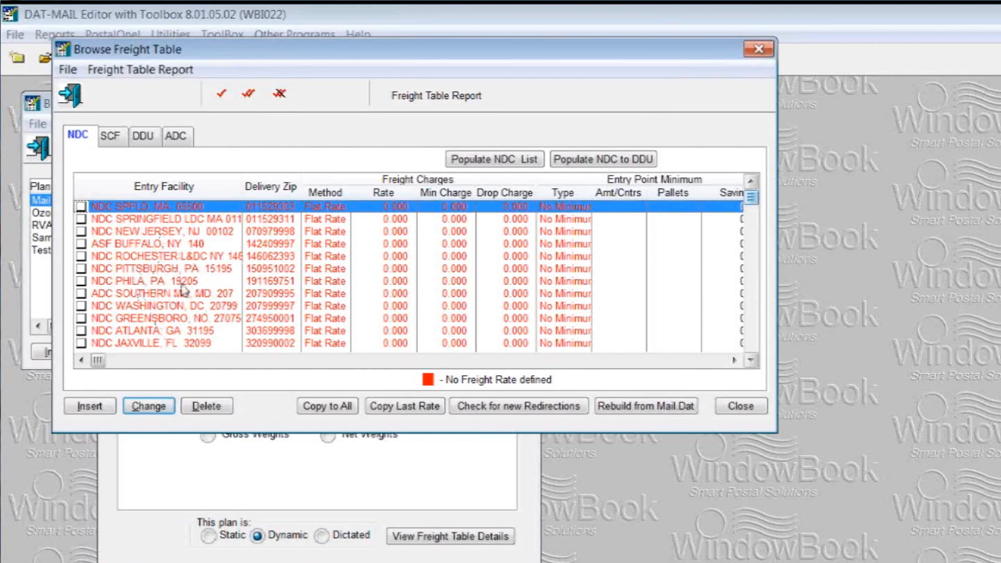
click(111, 137)
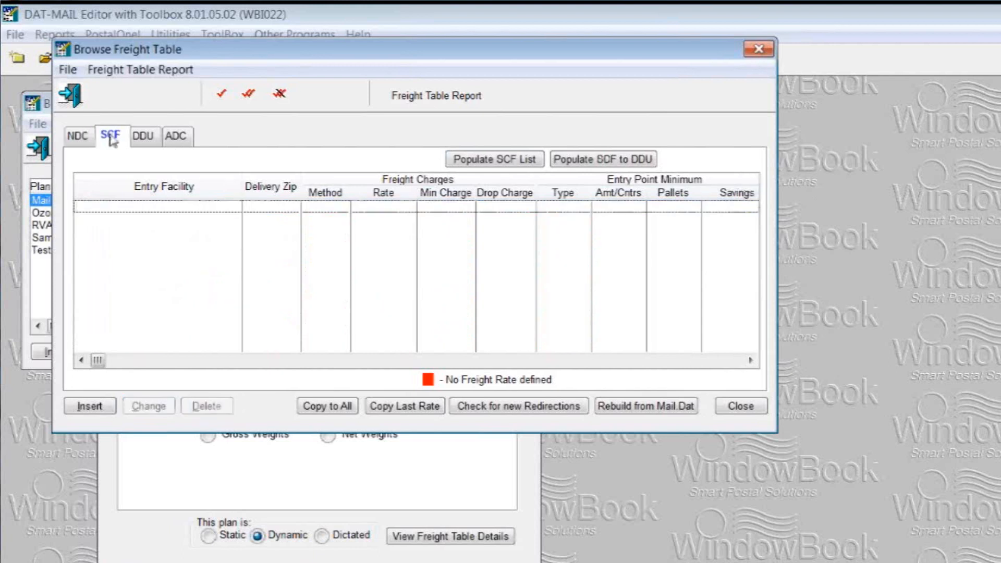
click(495, 159)
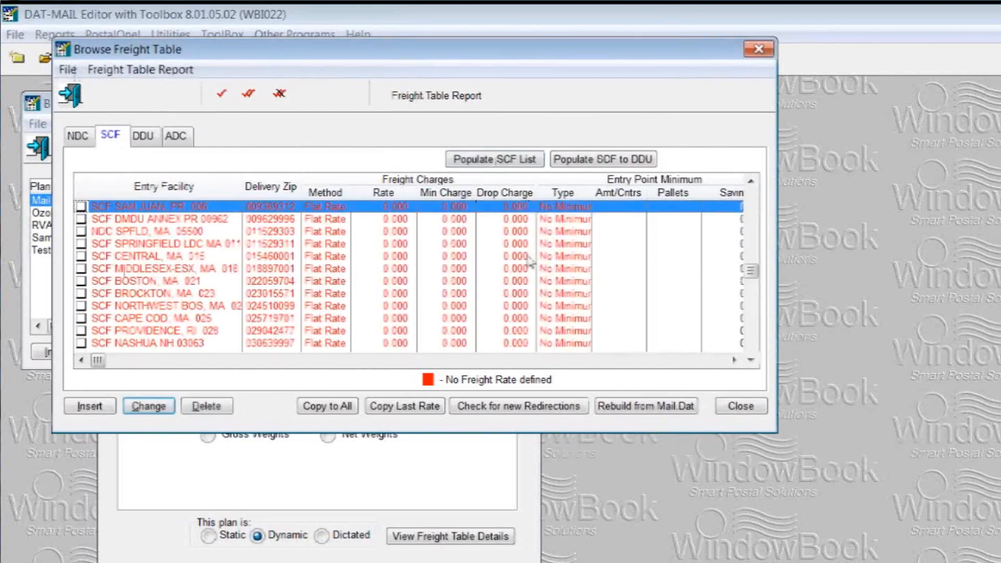
click(185, 137)
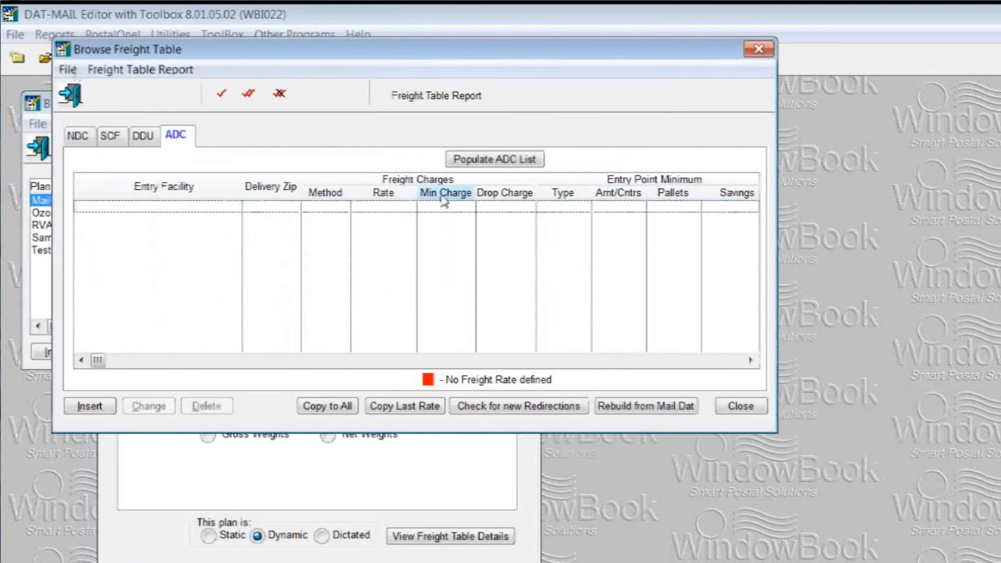
click(491, 163)
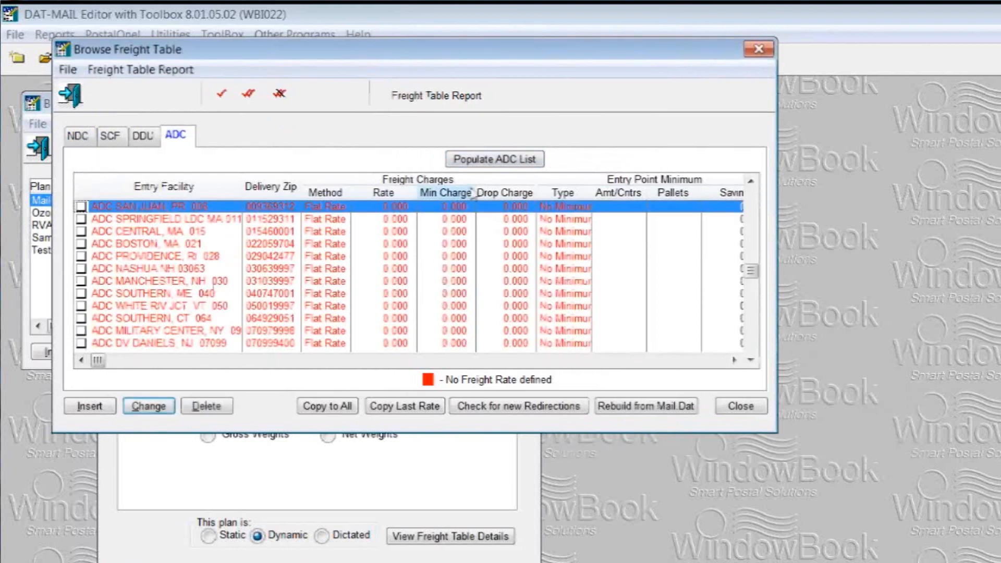
- Populate the DDU entries by selecting the 5-digit ZIP range from 64100 to 64199
click(145, 139)
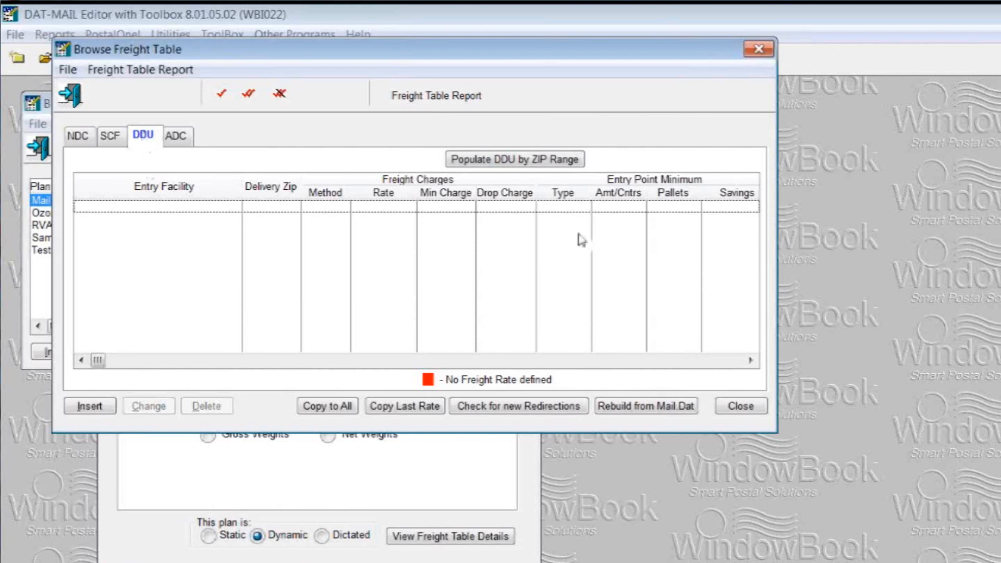
click(480, 162)
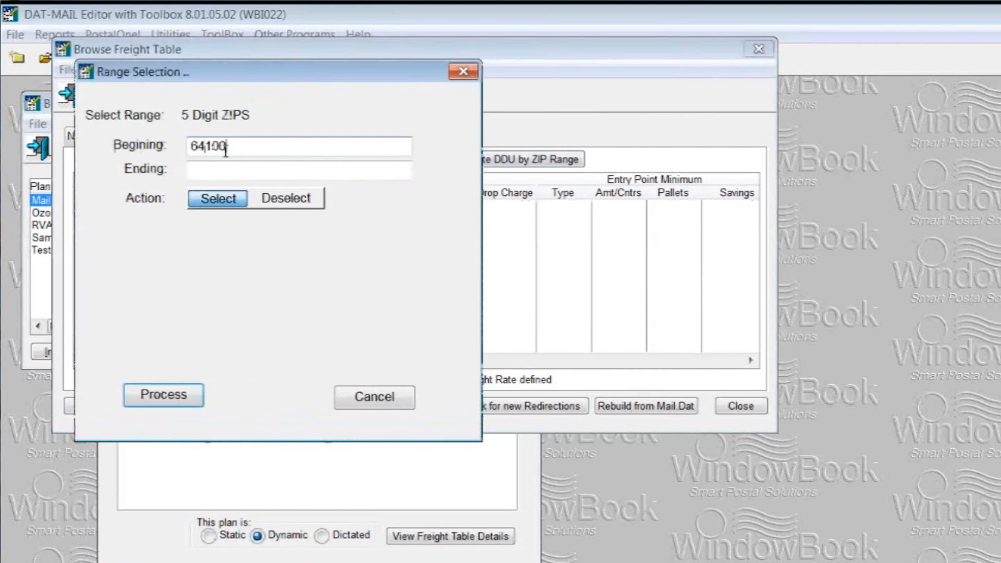
click(201, 171)
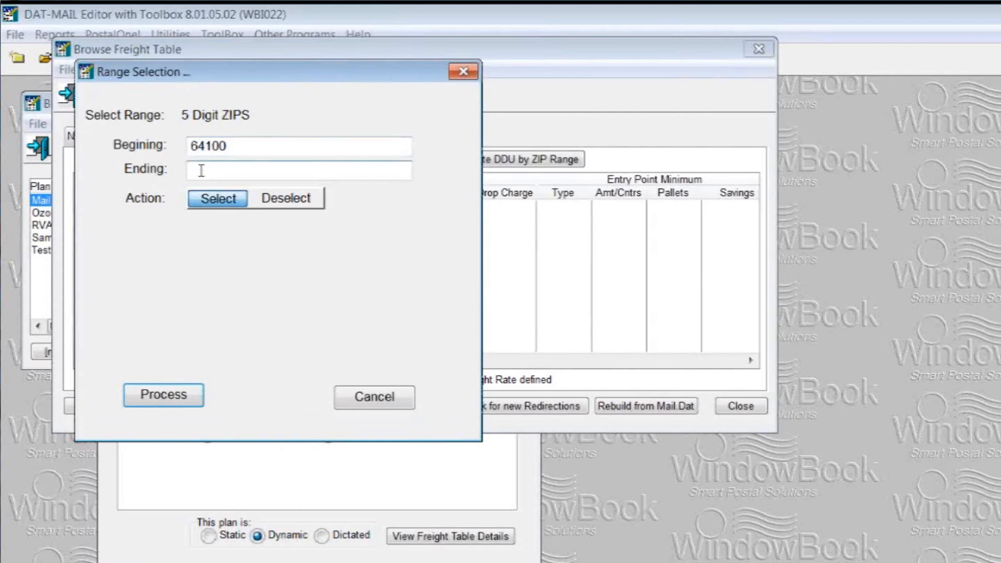
text(64199)
click(229, 199)
click(163, 394)
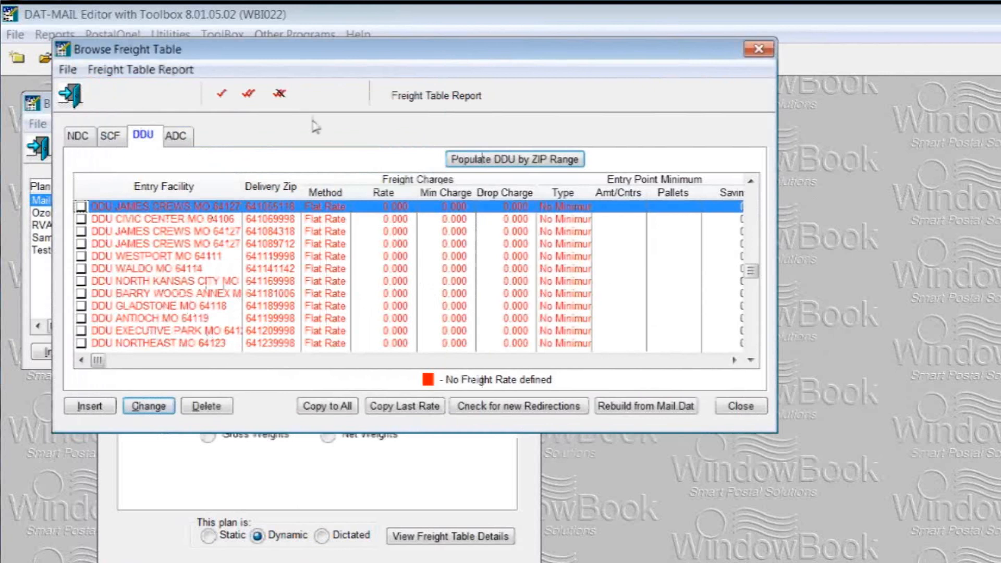
- Edit the NDC SPFLD, MA entry to use the Per 100wt method with charge rate 5.000, minimum charge 25.000 and drop charge 10.000
click(78, 136)
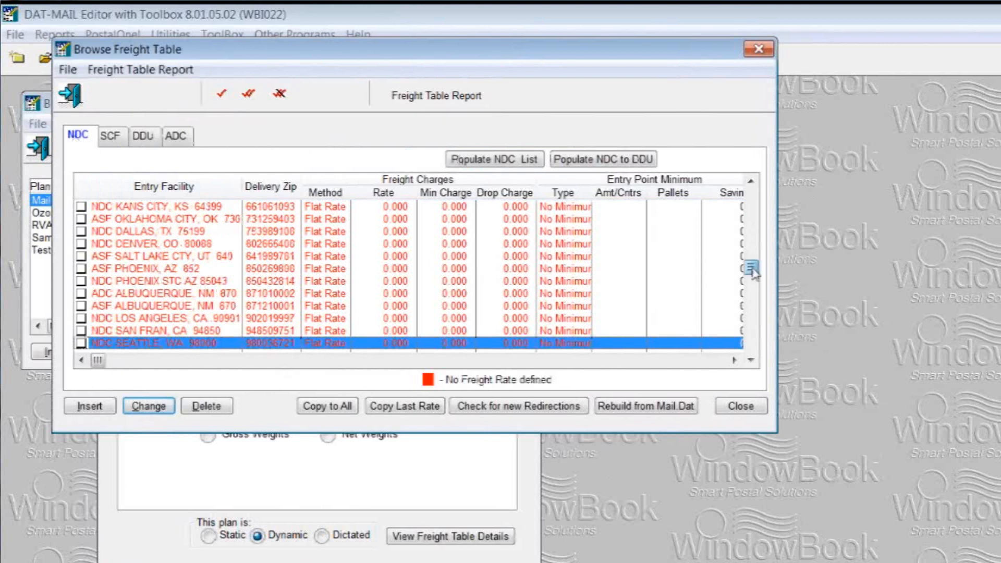
drag(752, 270, 751, 198)
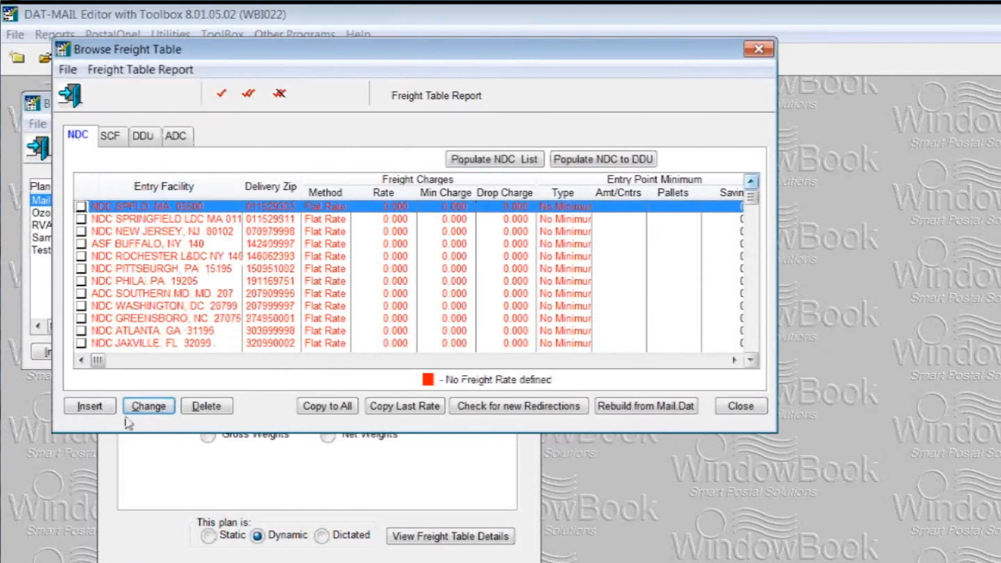
click(161, 411)
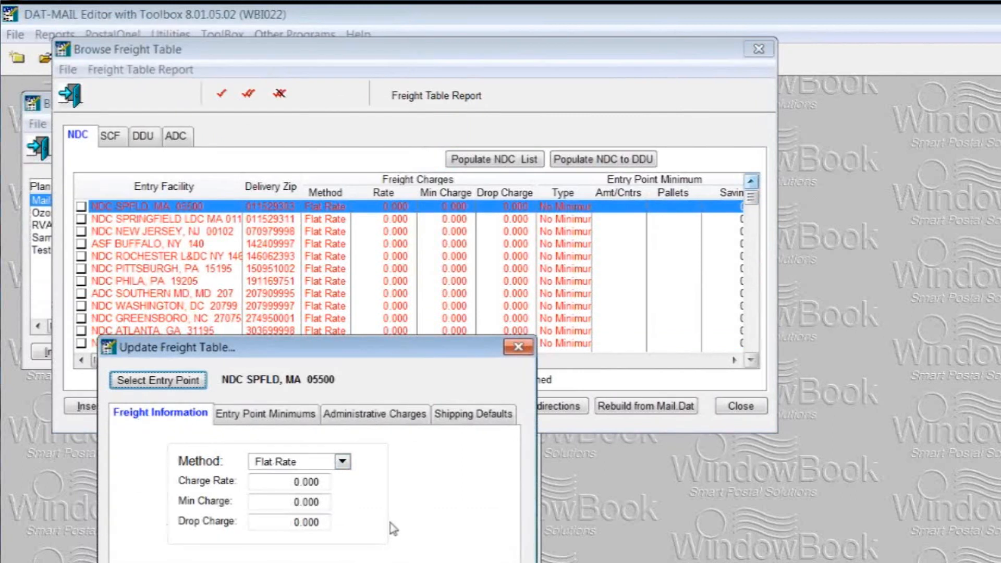
click(342, 462)
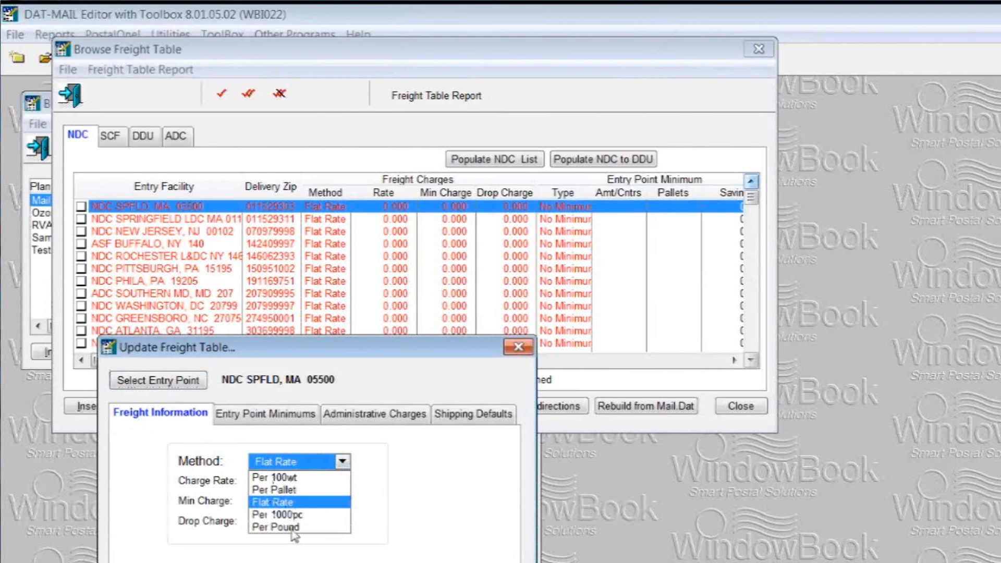
click(284, 477)
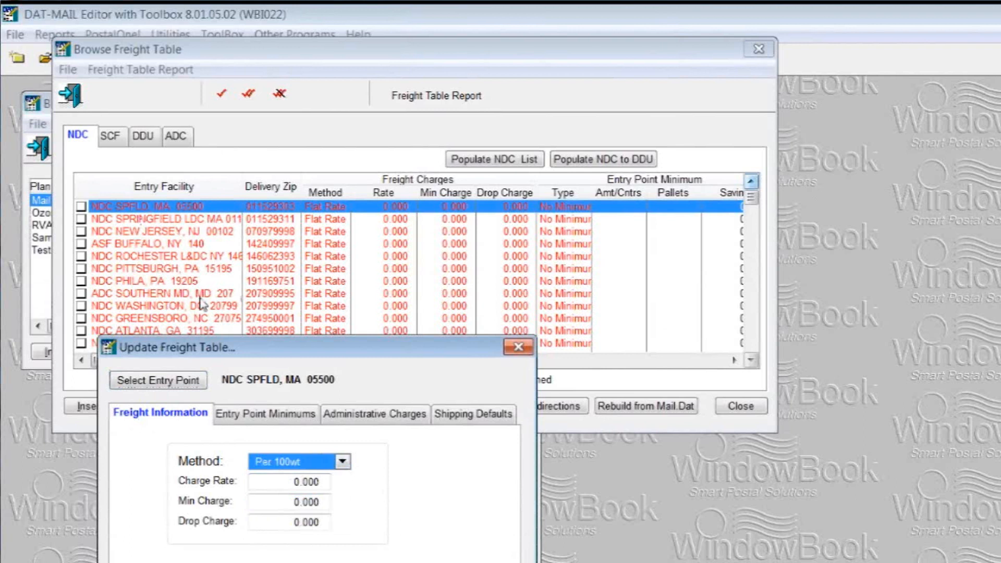
drag(288, 480, 332, 477)
text(5)
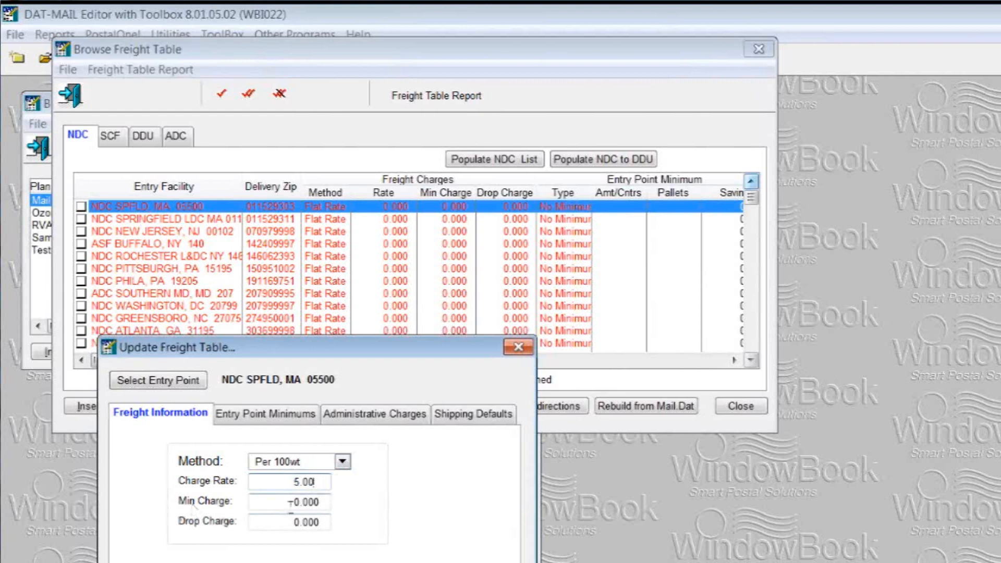
drag(294, 502, 300, 502)
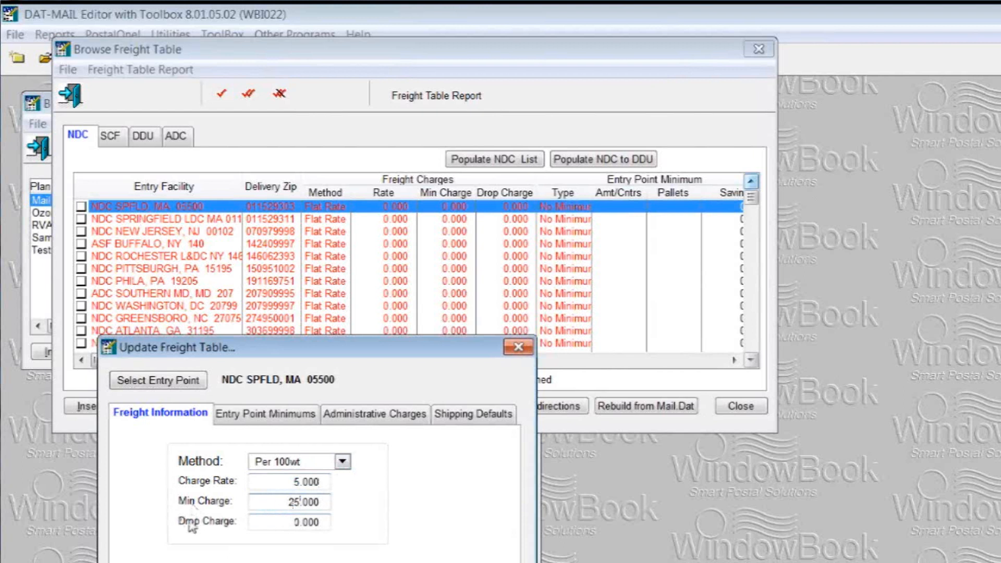
click(292, 526)
- Set the NDC SPFLD, MA entry point minimums by number of containers/pallets, with 1 minimum pallet and 10.00 minimum savings
click(273, 417)
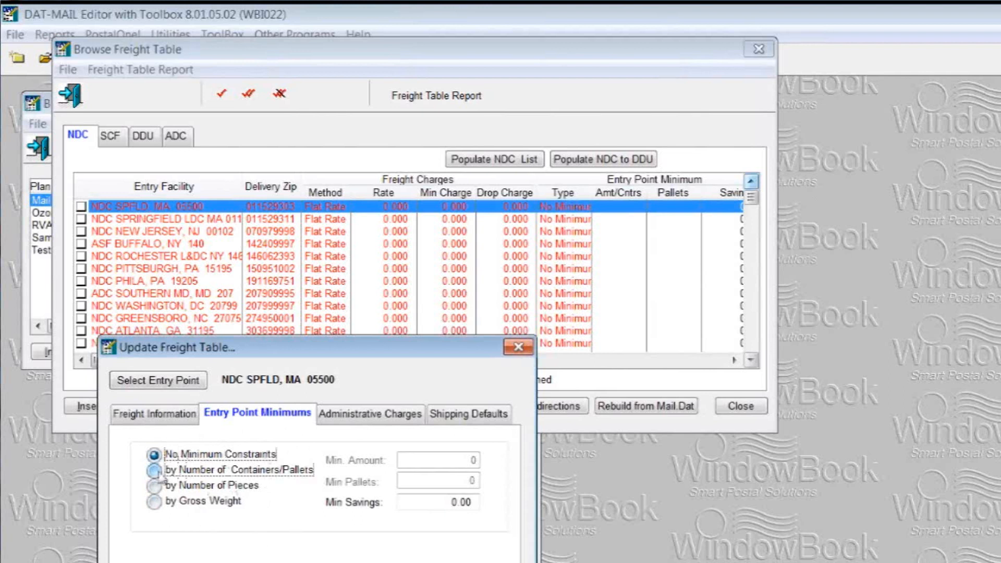
click(156, 470)
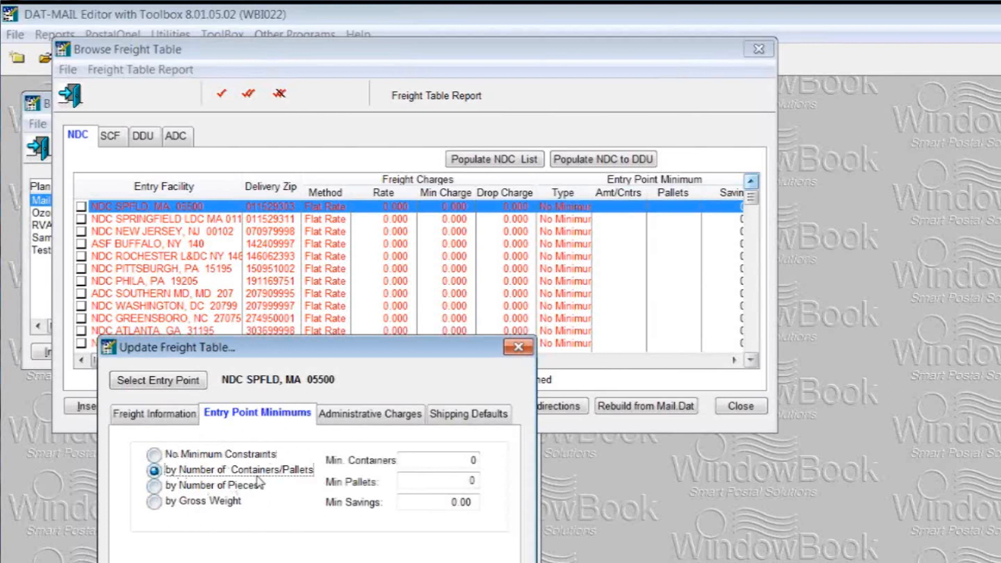
double_click(473, 481)
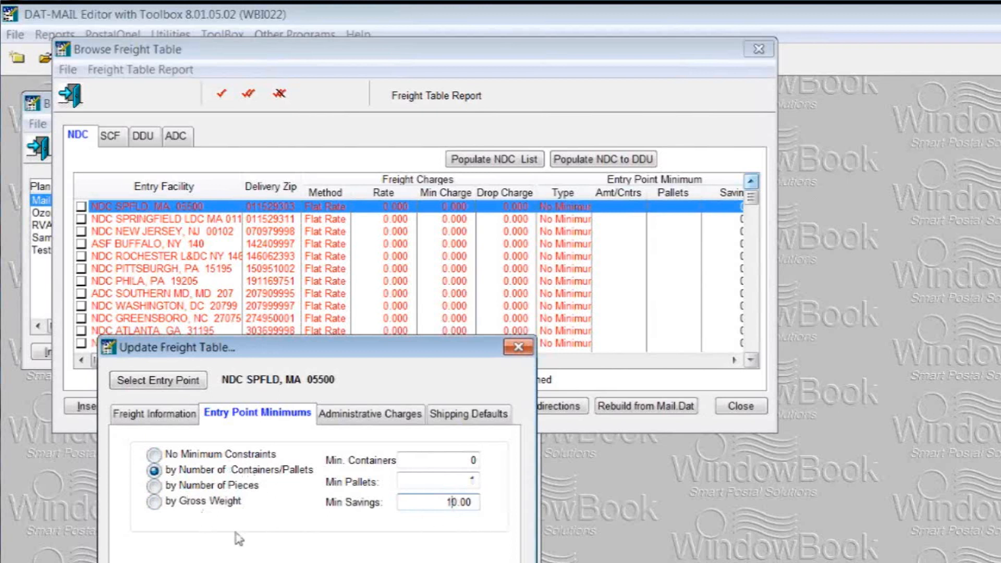
- Set the NDC SPFLD, MA administrative charge to Per 100wt at a rate of 1.00
click(373, 417)
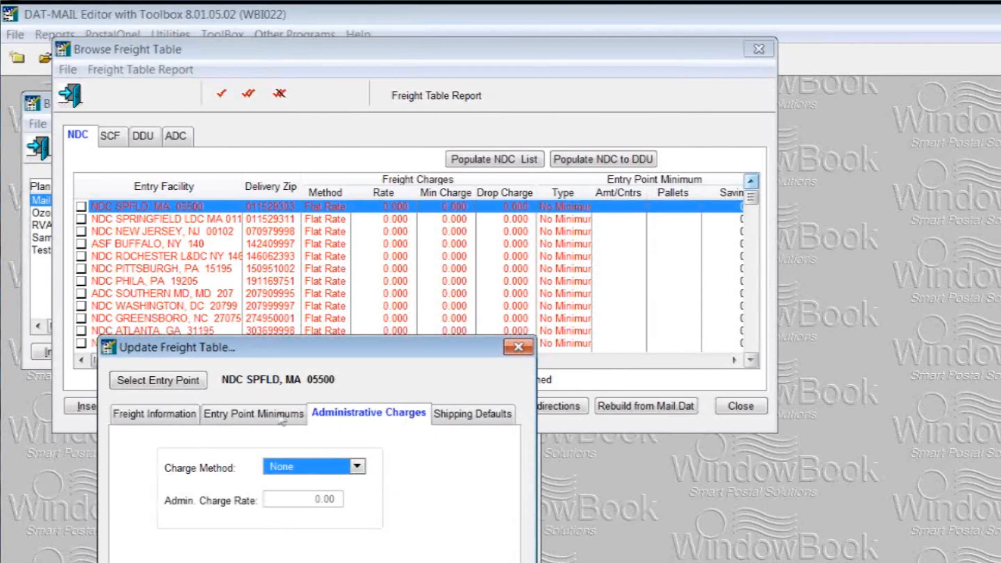
click(357, 466)
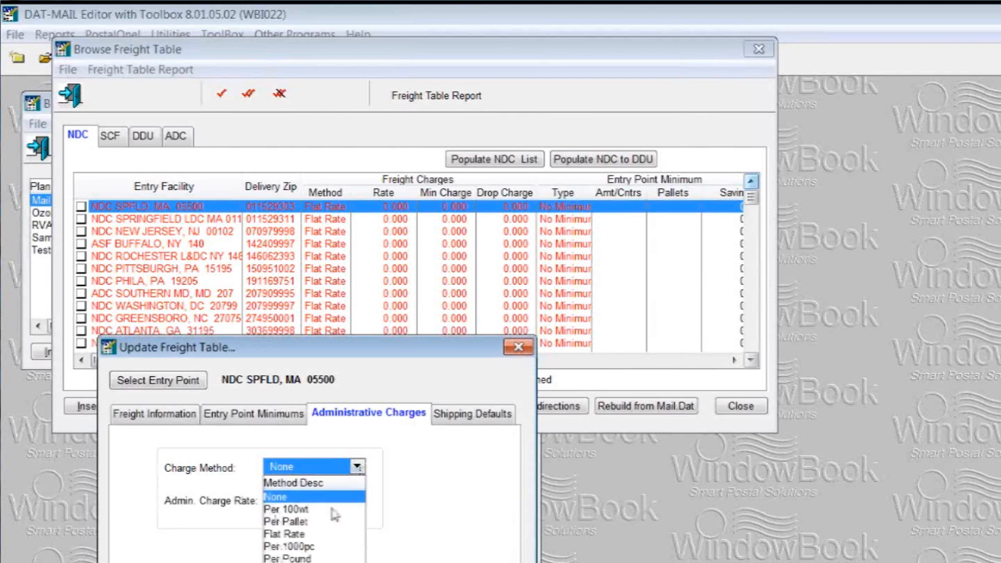
click(286, 510)
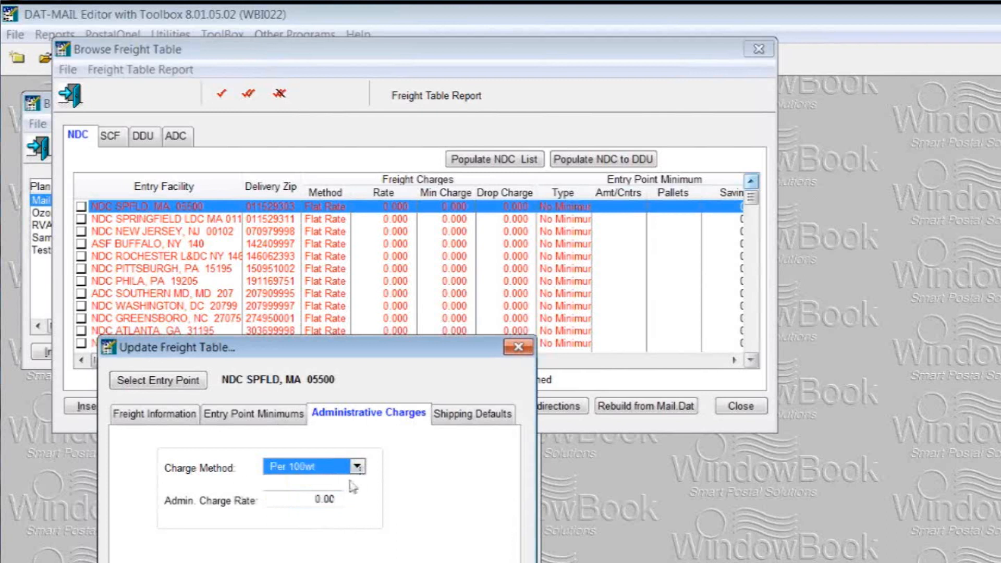
click(316, 500)
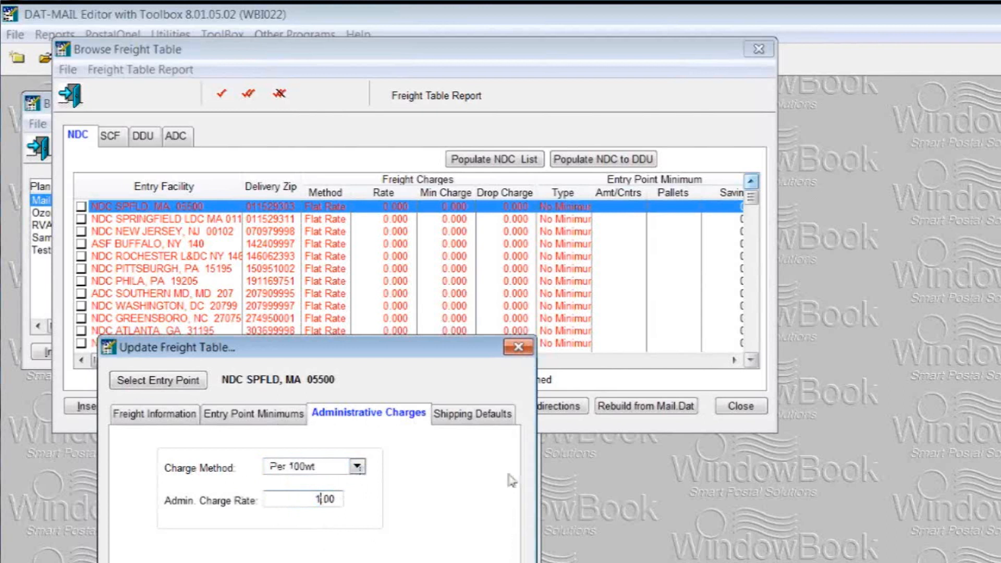
- Set the transit time to 3 for the facility and 1 for the consolidator, with all ship days selected, and save the entry
click(485, 420)
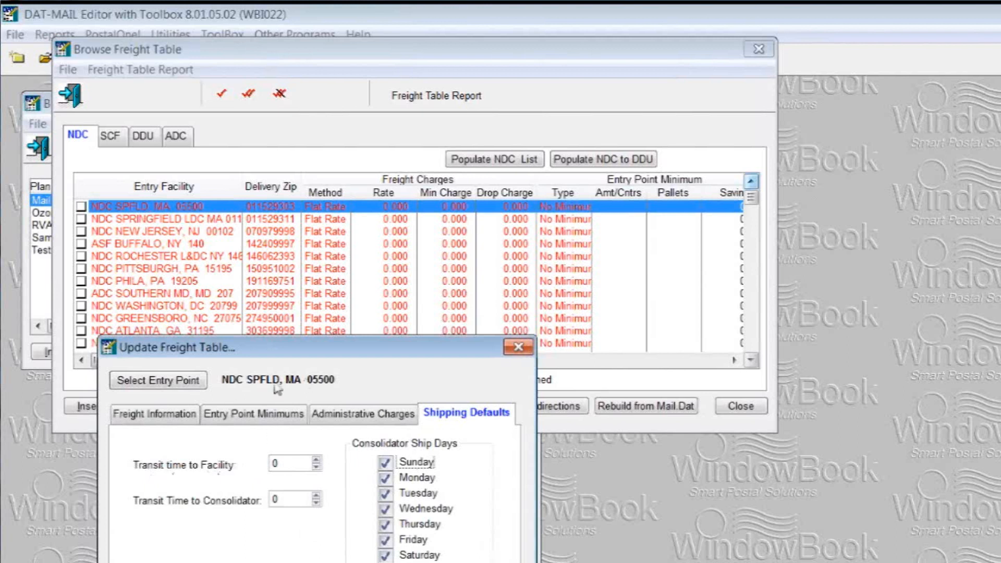
click(315, 461)
click(317, 498)
click(316, 460)
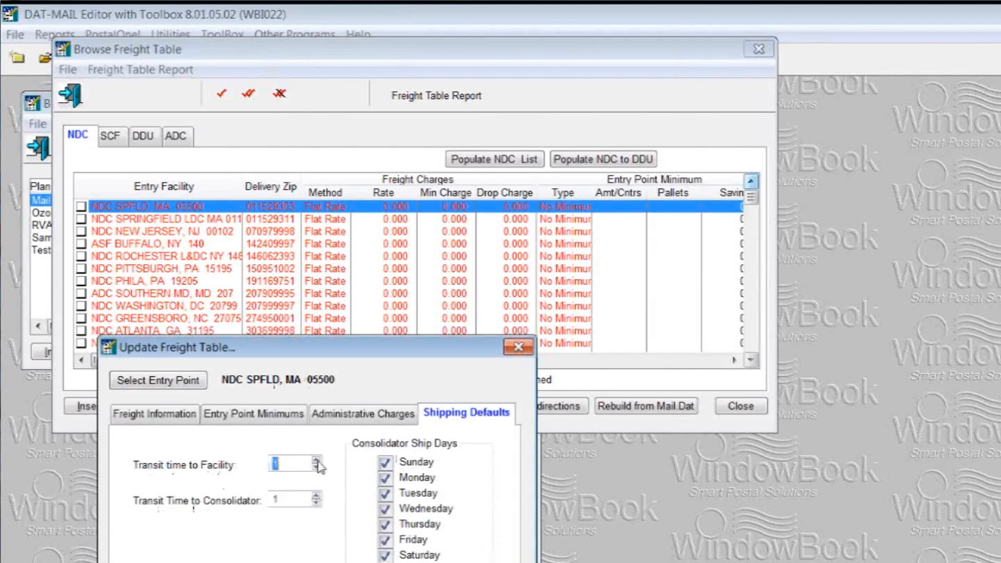
click(316, 461)
click(386, 463)
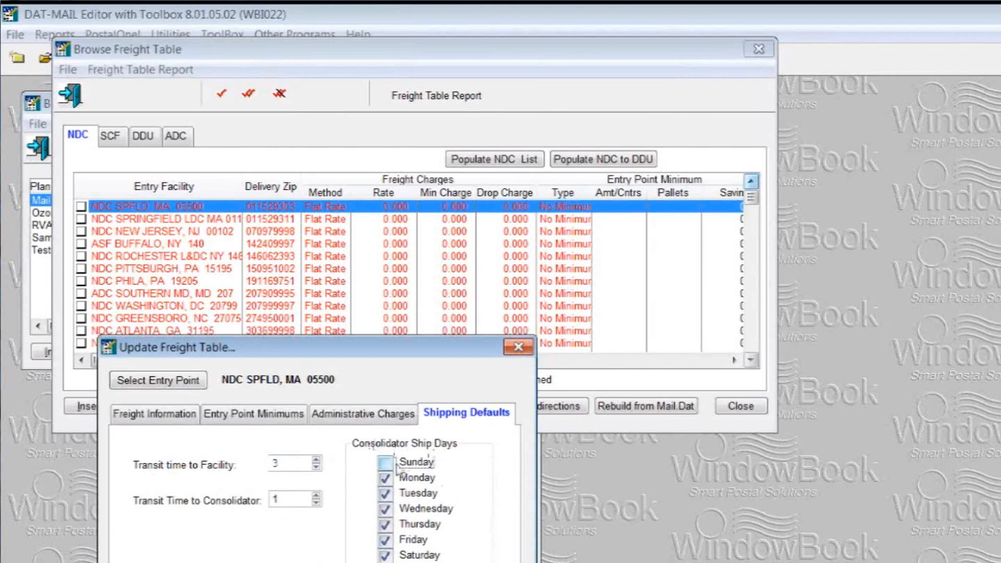
click(385, 463)
key(Return)
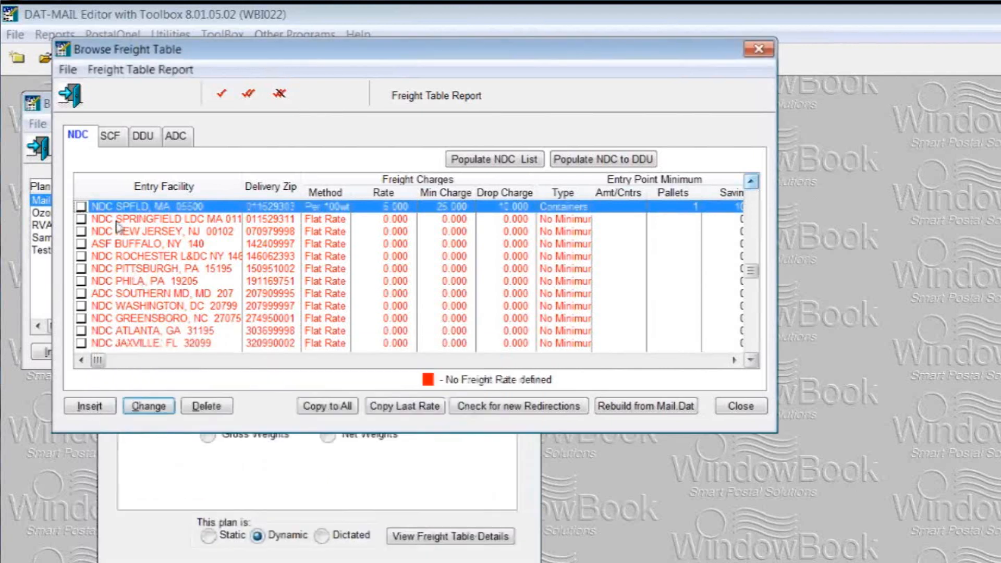
- Copy all freight data from the NDC SPFLD, MA entry to every other NDC facility
click(115, 220)
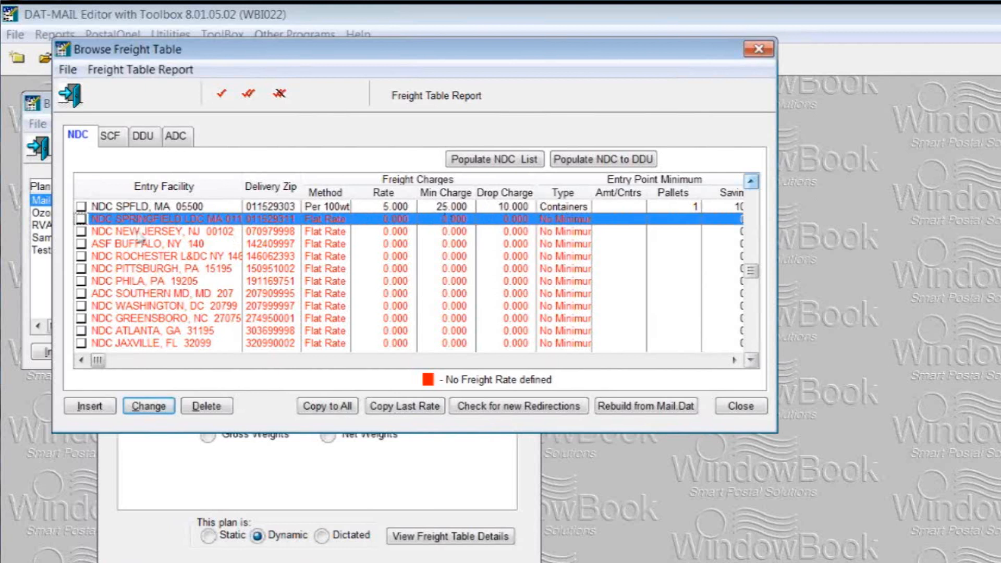
click(106, 207)
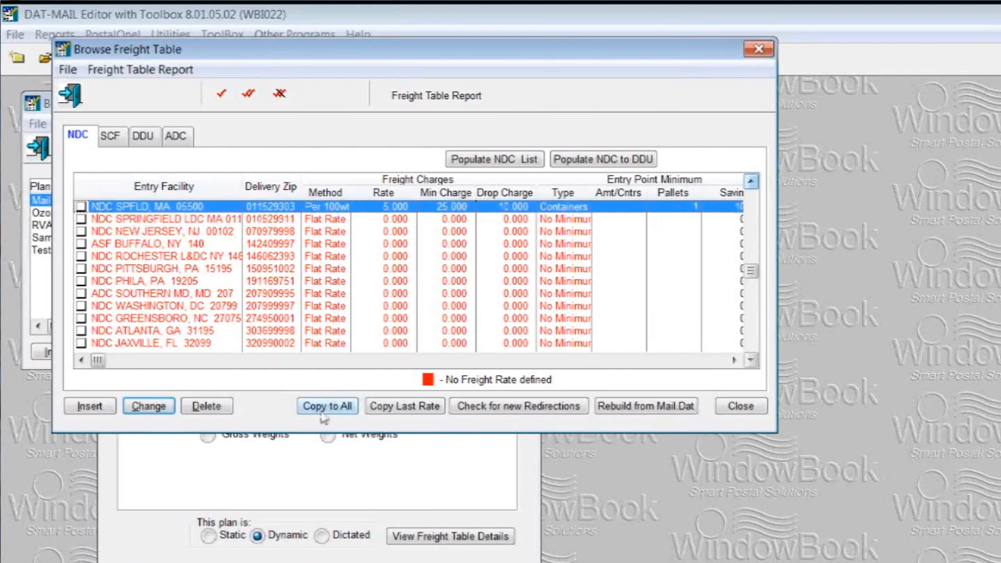
click(323, 407)
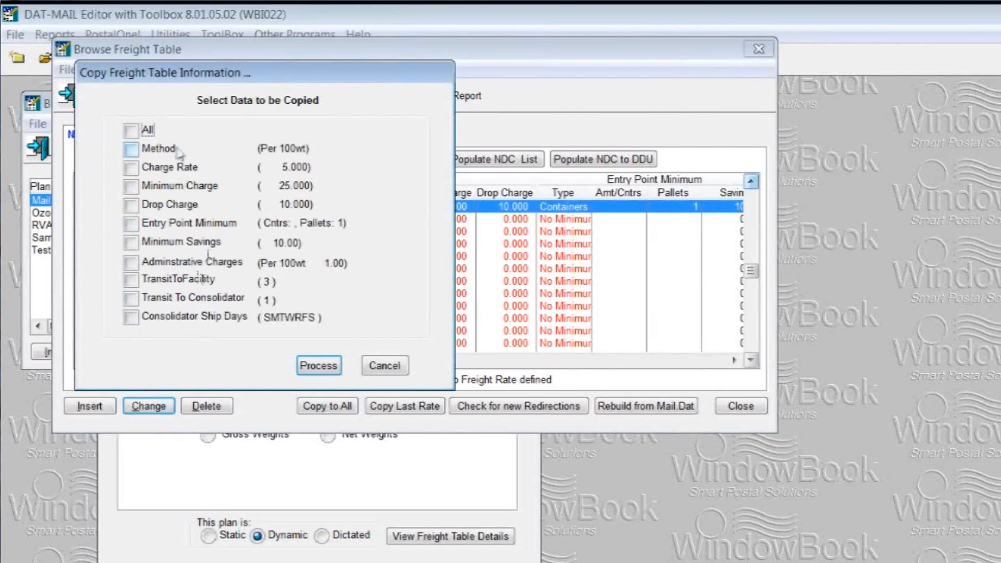
click(131, 131)
click(319, 365)
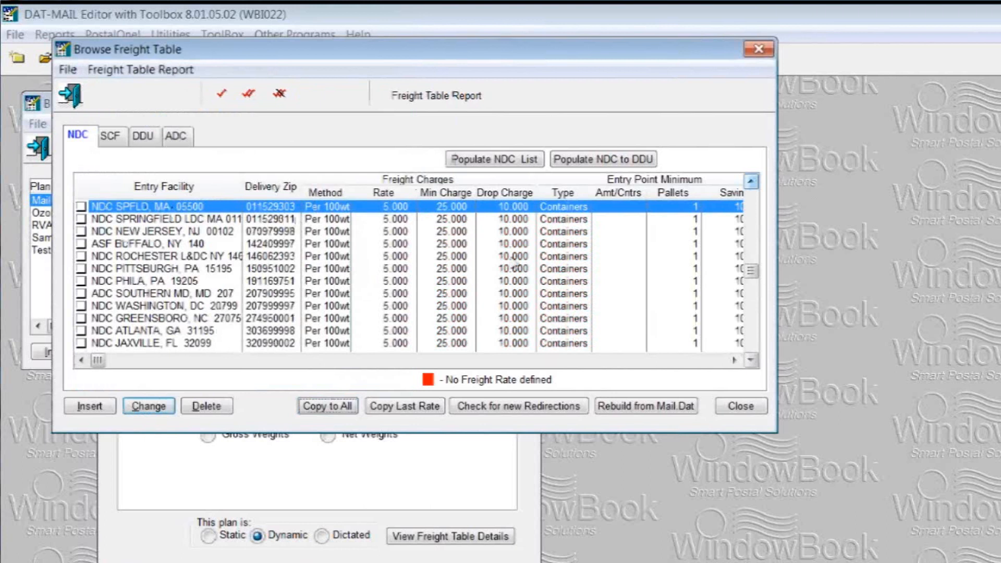
- Review the NDC GREENSBORO, NC entry's shipping defaults, administrative charges, entry point minimums and freight information
click(128, 319)
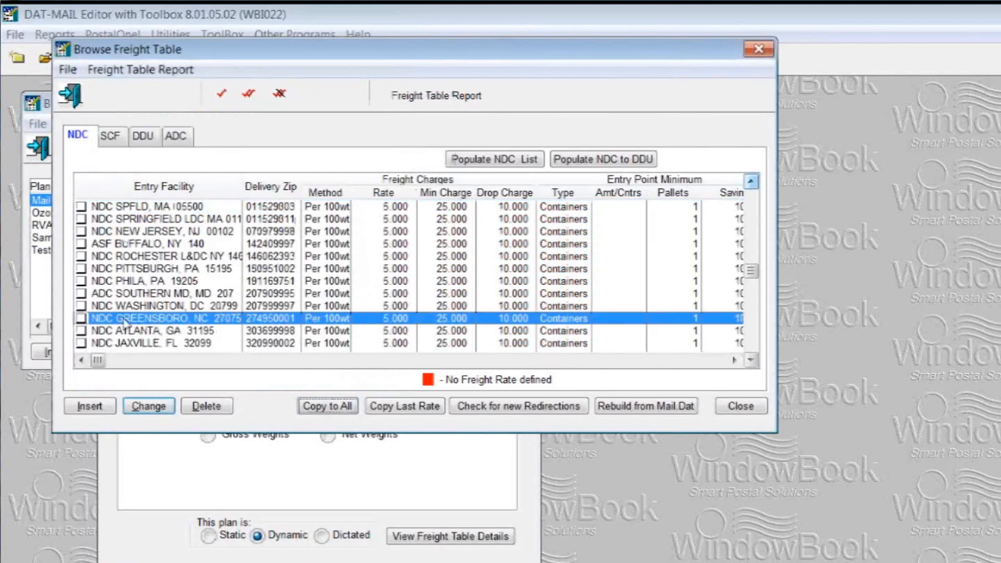
click(157, 408)
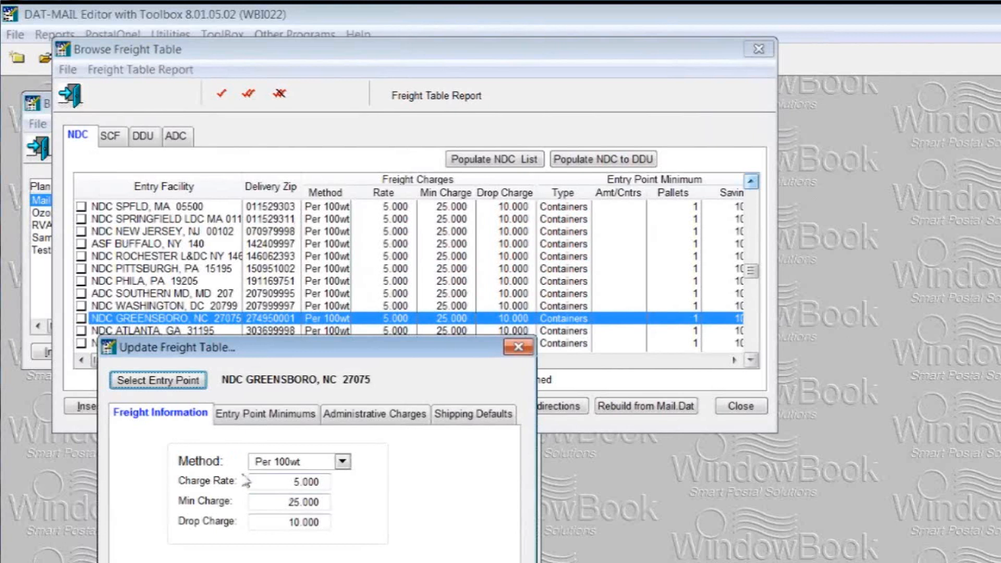
click(471, 417)
click(389, 416)
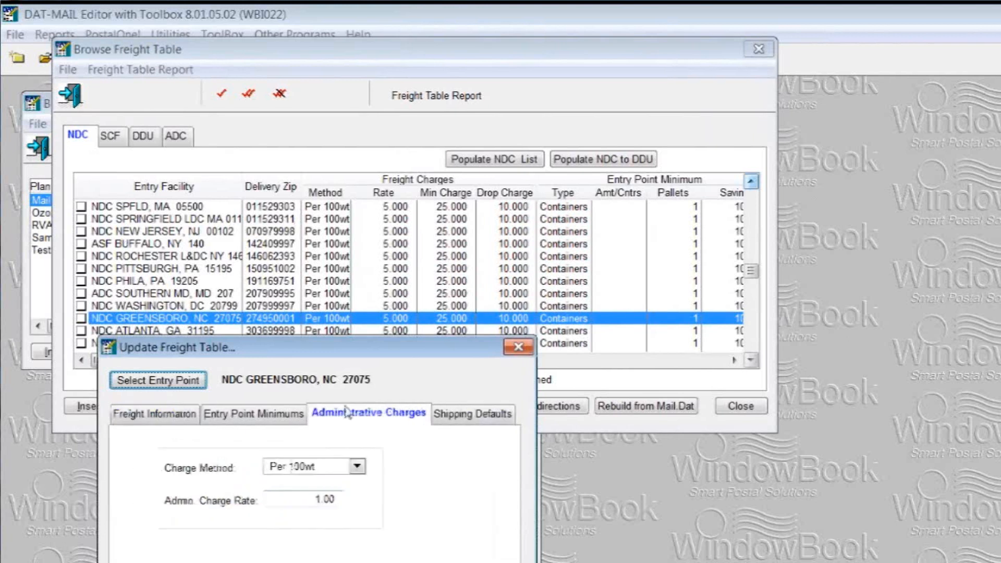
click(287, 417)
click(161, 416)
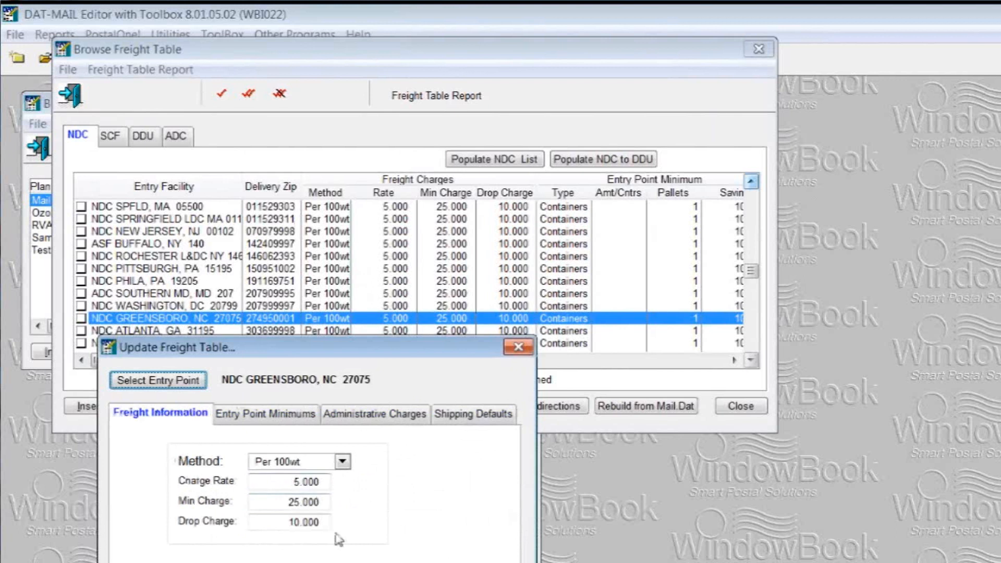
- Set the NDC GREENSBORO, NC entry's charge rate to 6.000 and save the entry
drag(295, 481, 319, 481)
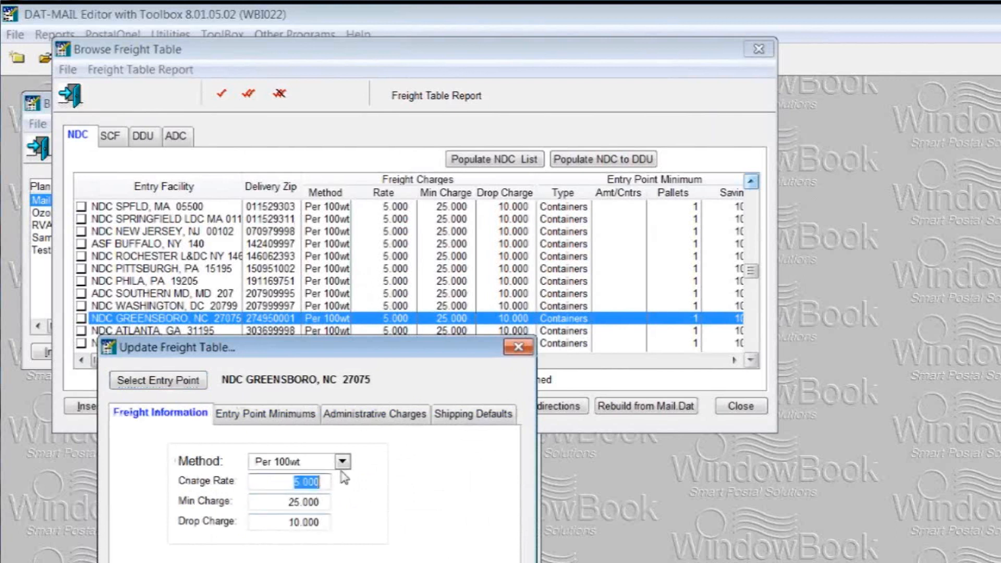
text(6.)
click(334, 561)
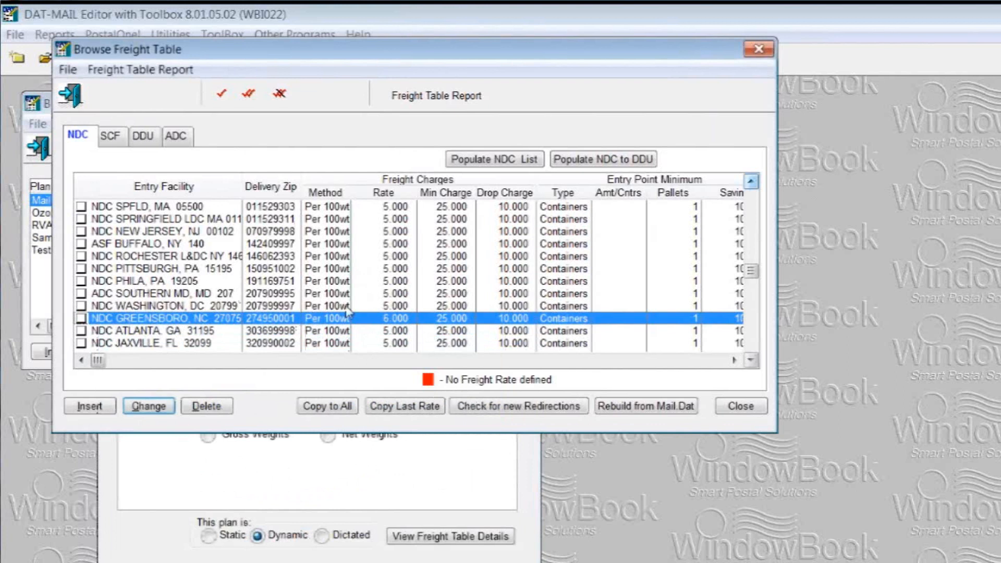
- Look through the SCF, DDU and ADC facility lists of the freight table and return to the NDC list
click(111, 138)
click(145, 139)
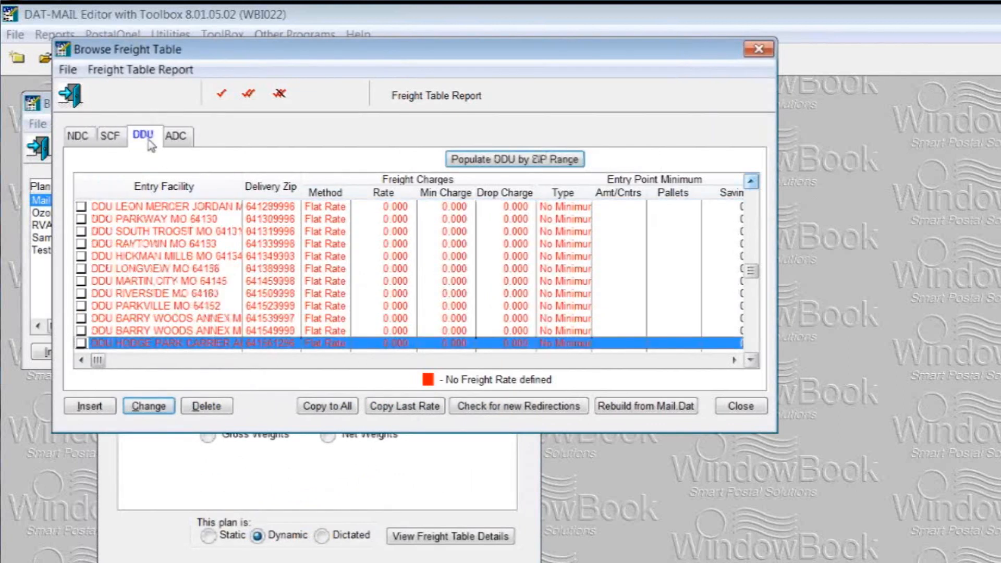
click(192, 142)
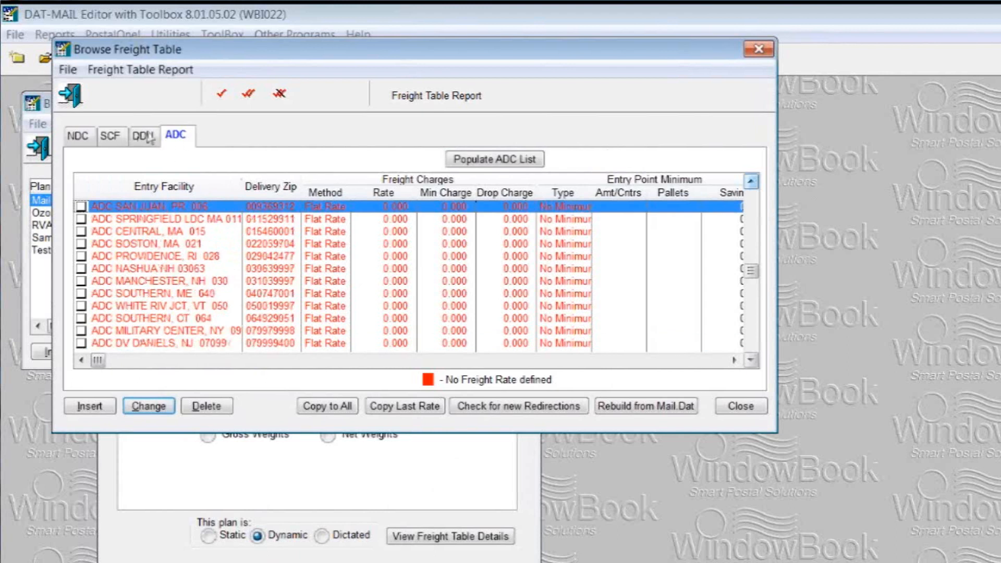
click(144, 137)
click(120, 138)
click(80, 142)
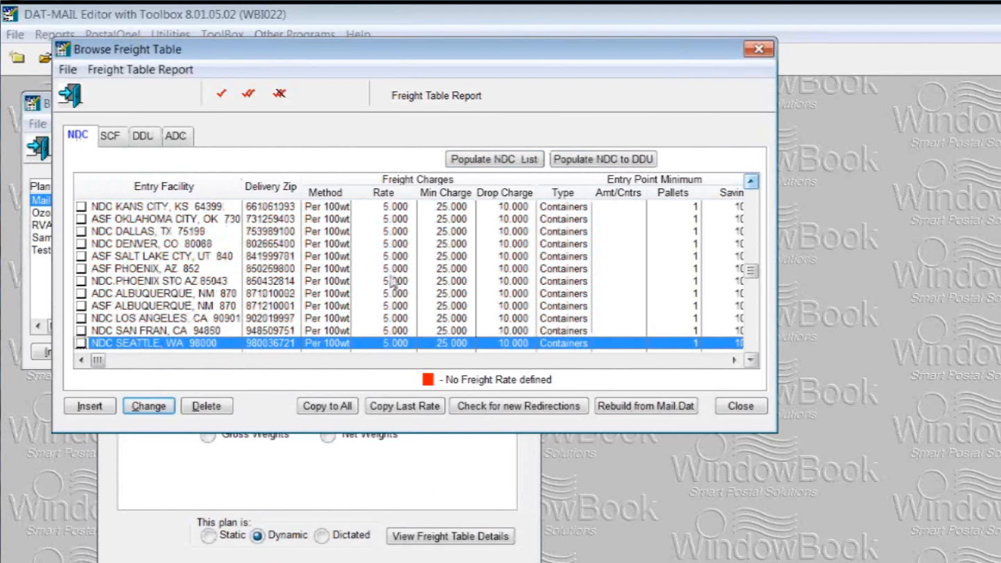
- Save the Video Freight Table record and close the freight table list
click(740, 406)
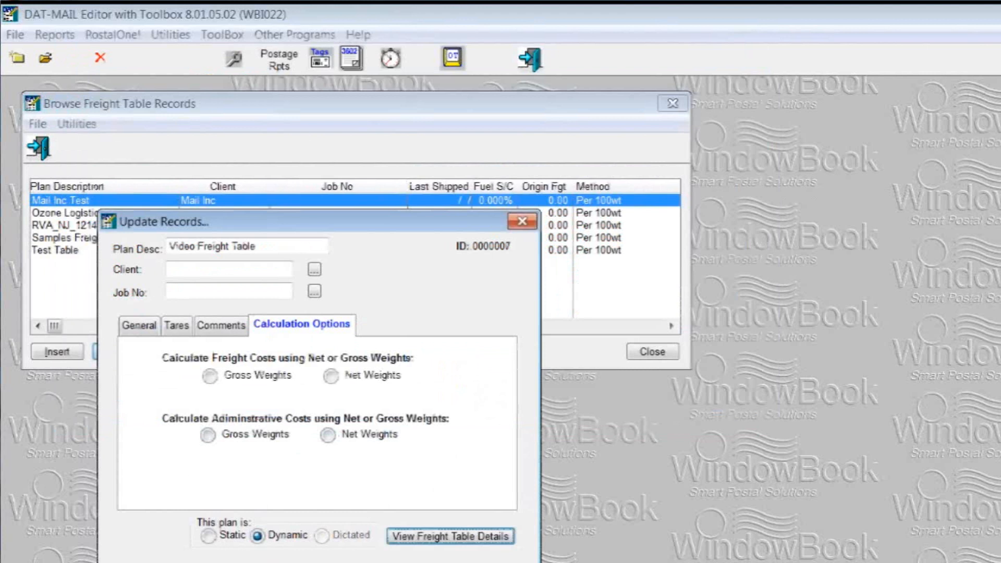
click(152, 562)
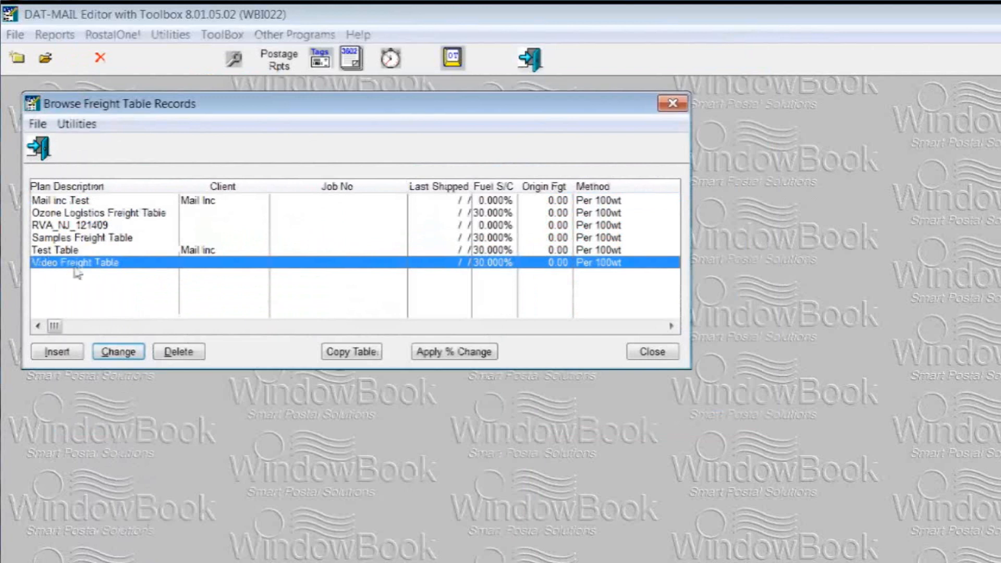
click(645, 352)
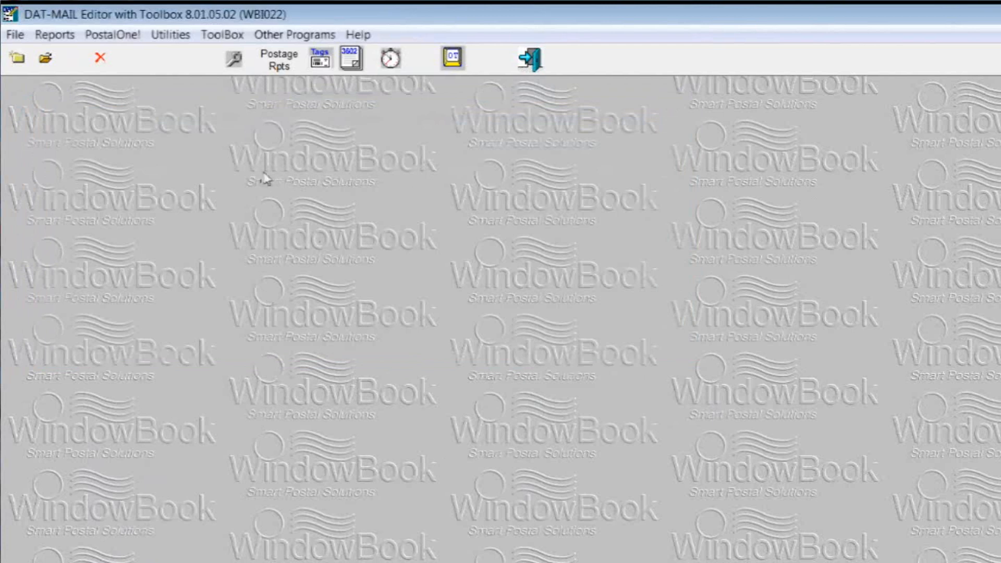
- Open the Standard-class Mail.dat job FileForJobTicket, described as MxNDC Pallet Issue
click(17, 35)
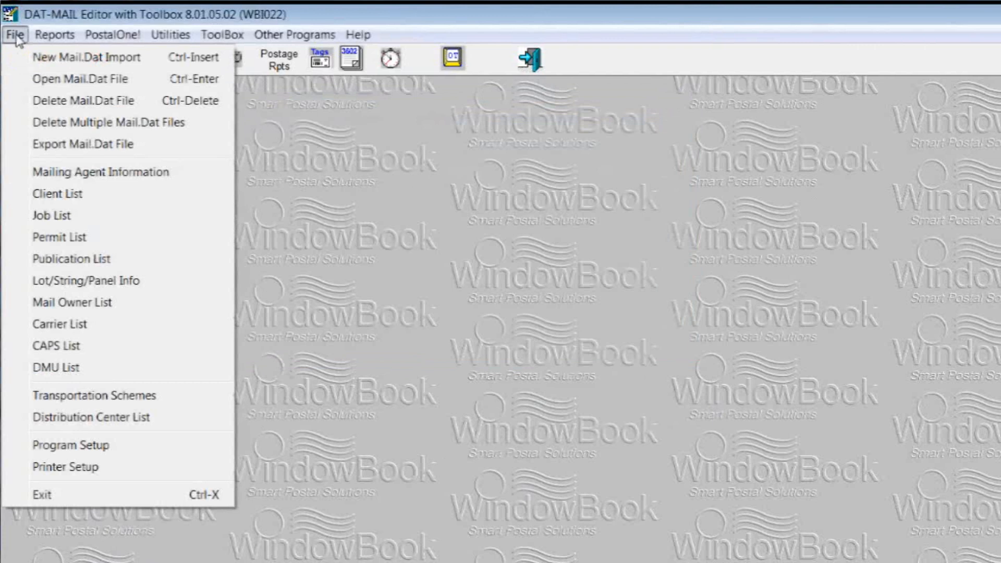
click(64, 81)
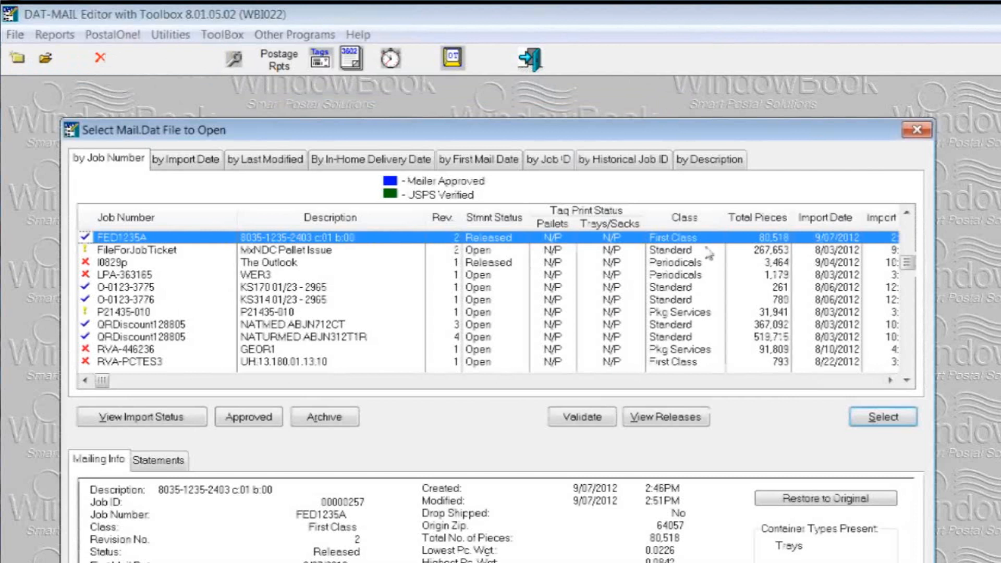
click(677, 251)
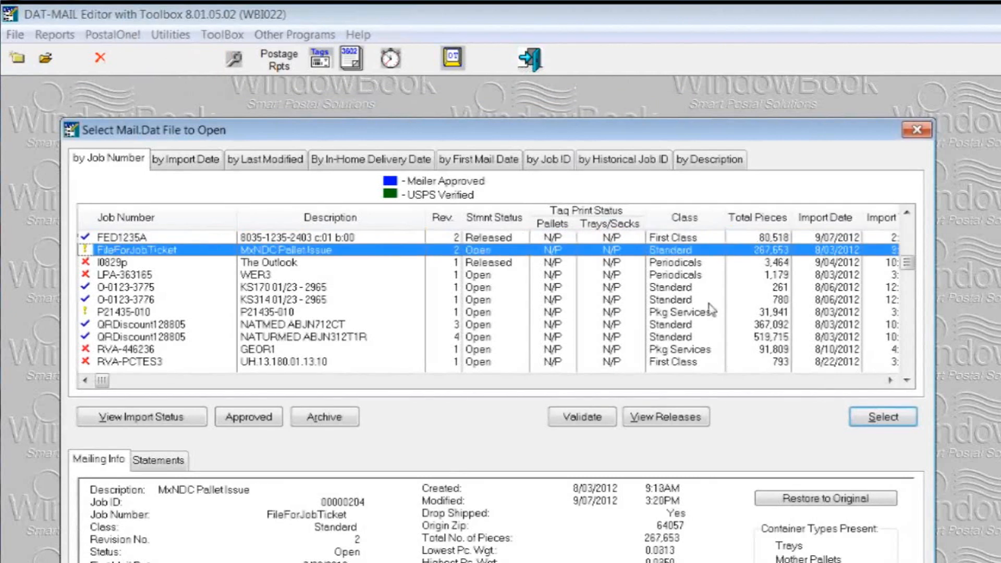
click(882, 418)
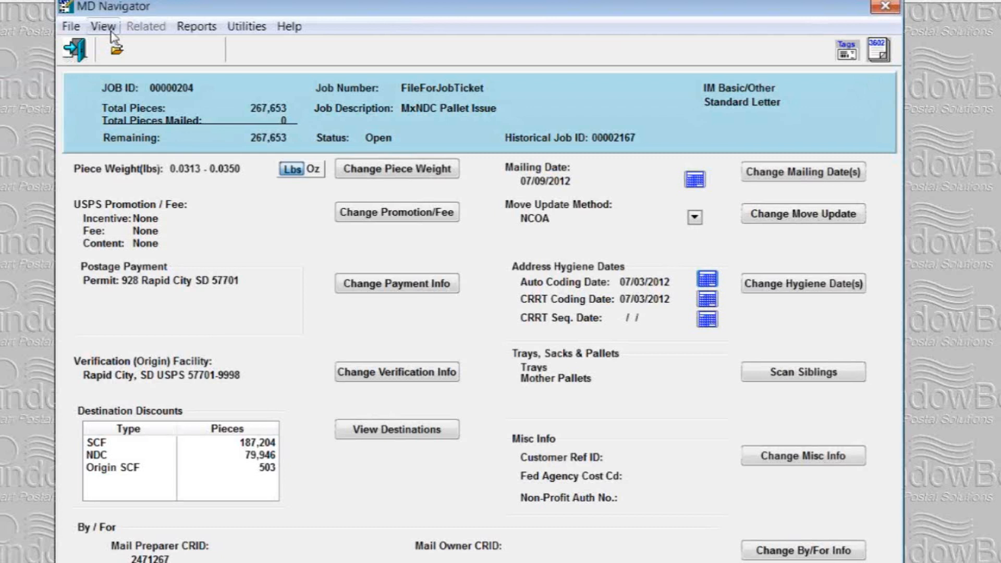
- Open the Planalyzer from the job's Transportation View and bring up its freight table selection list
click(104, 26)
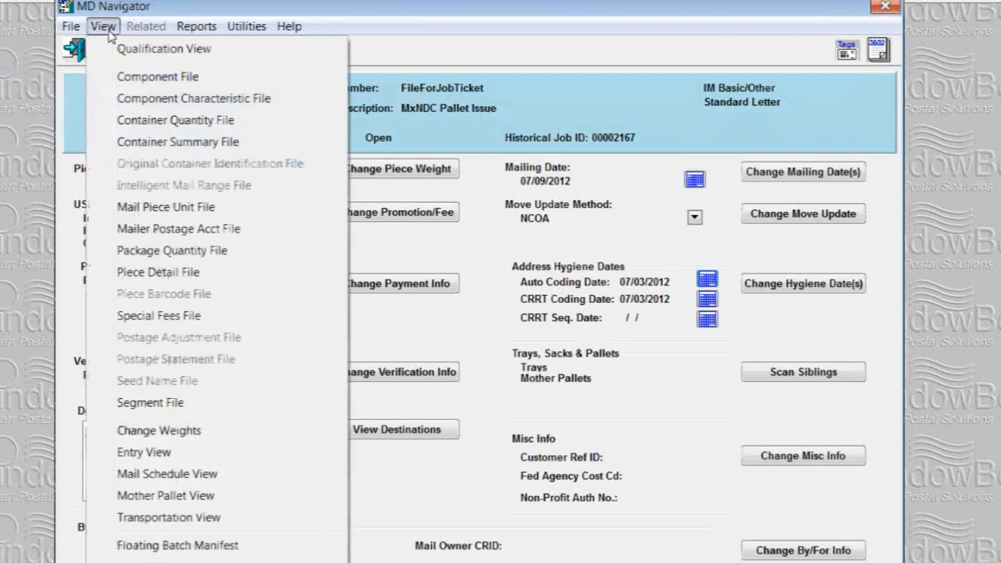
click(163, 519)
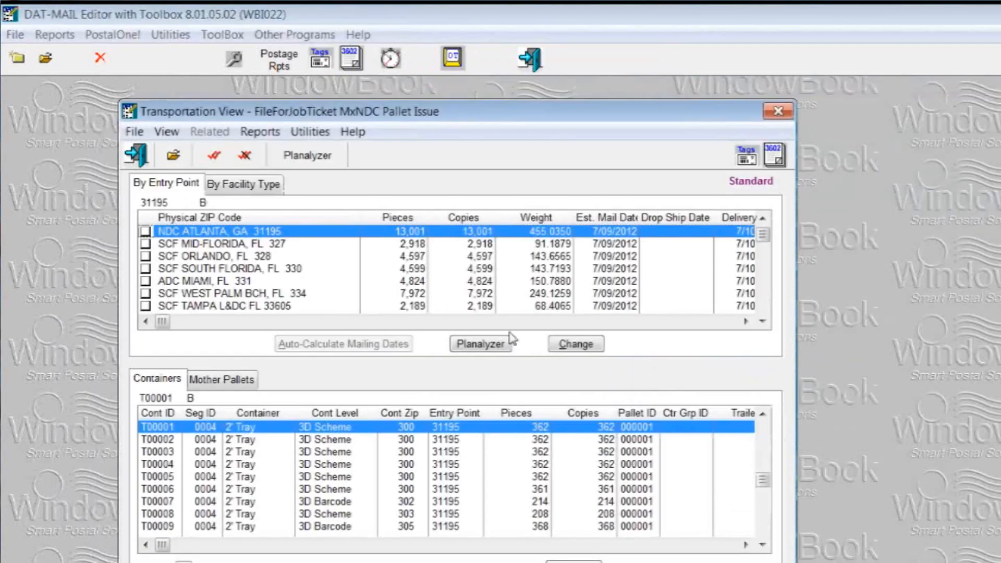
click(480, 346)
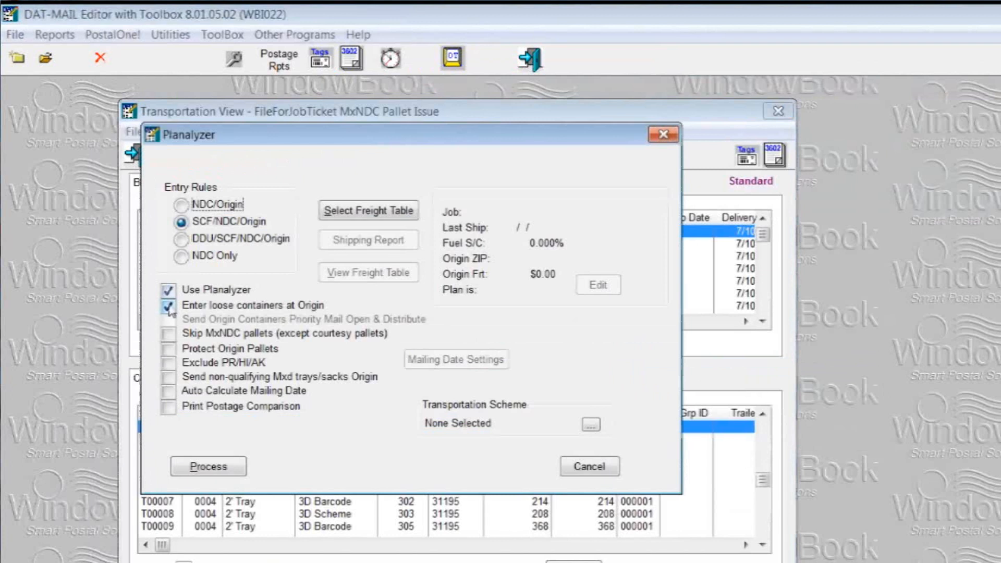
click(377, 212)
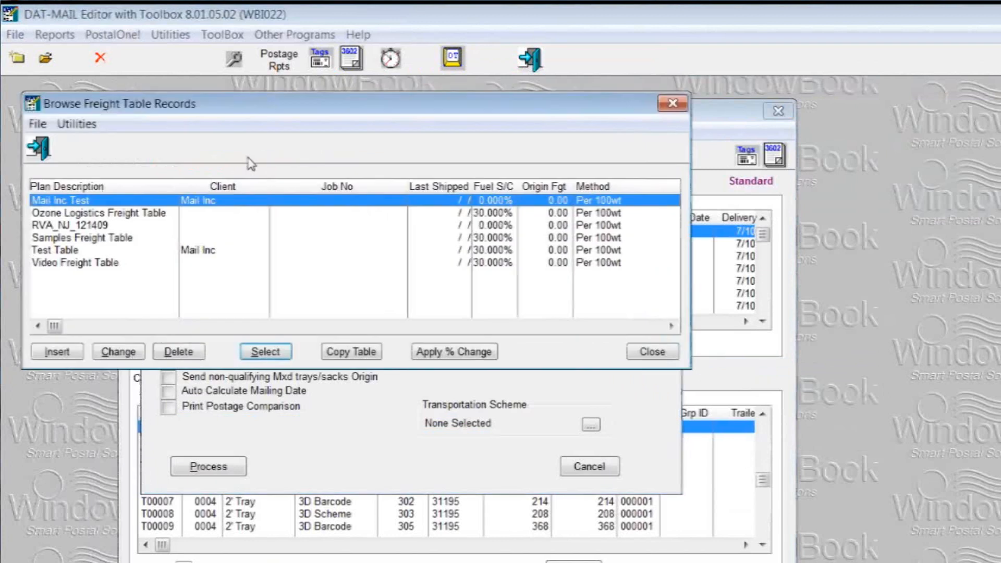
click(55, 351)
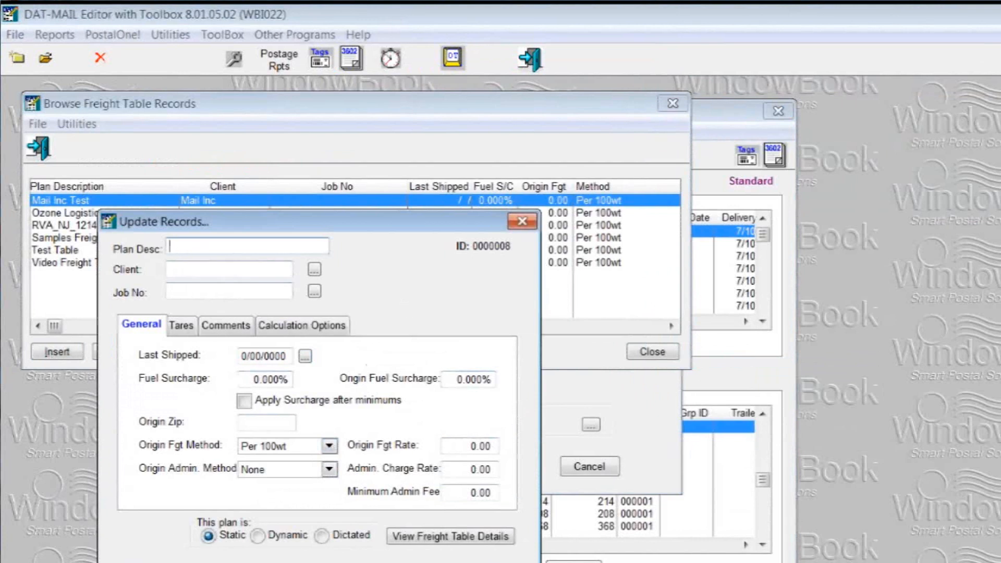
click(317, 446)
click(522, 221)
click(667, 353)
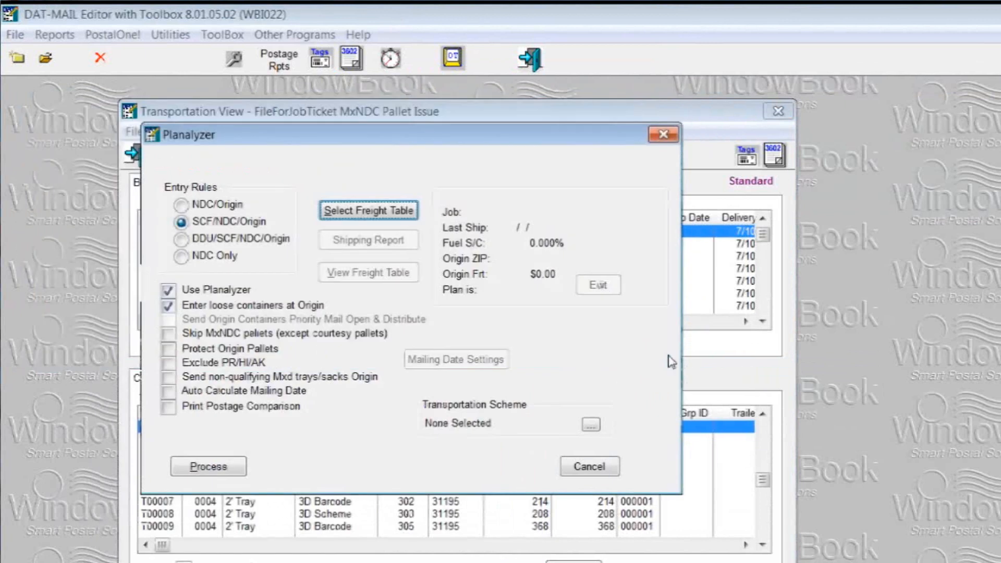
click(590, 466)
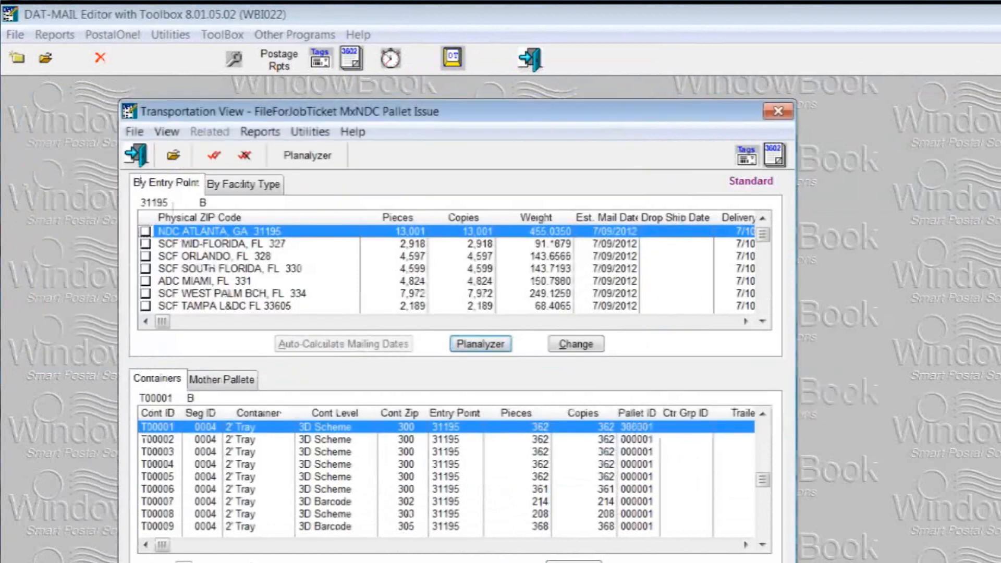
key(Escape)
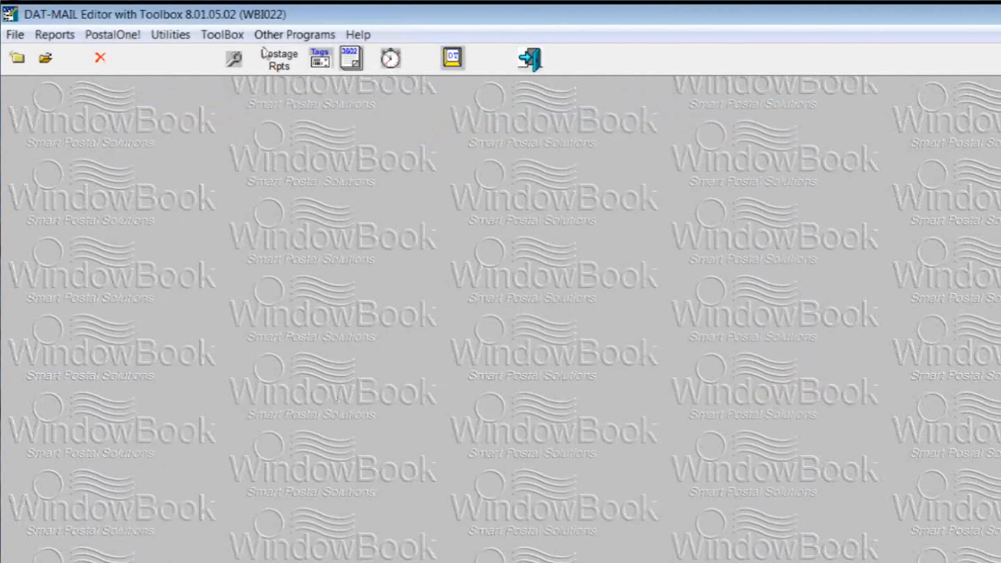
- Open freight table maintenance and make a copy of the Mail Inc Test table
click(221, 36)
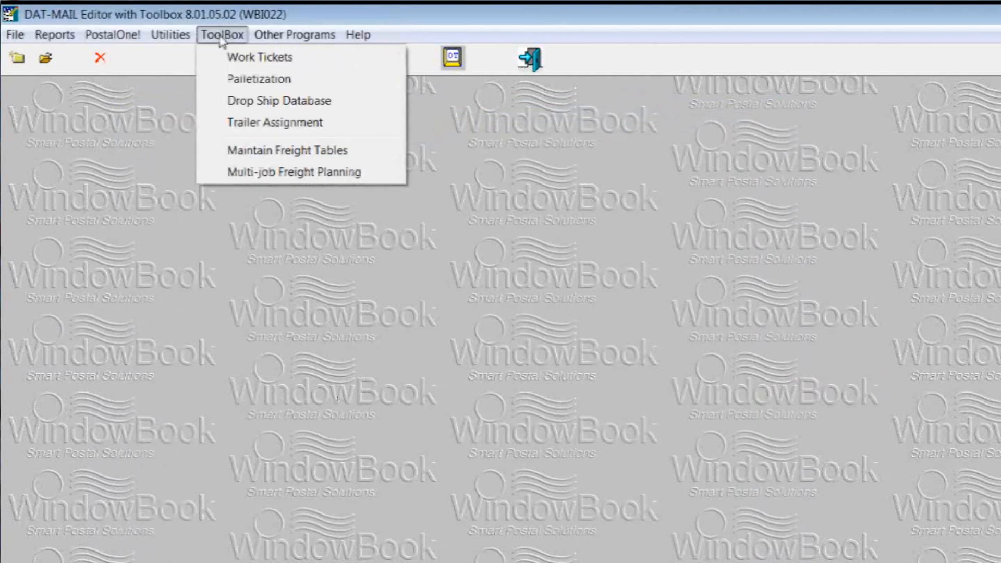
click(257, 152)
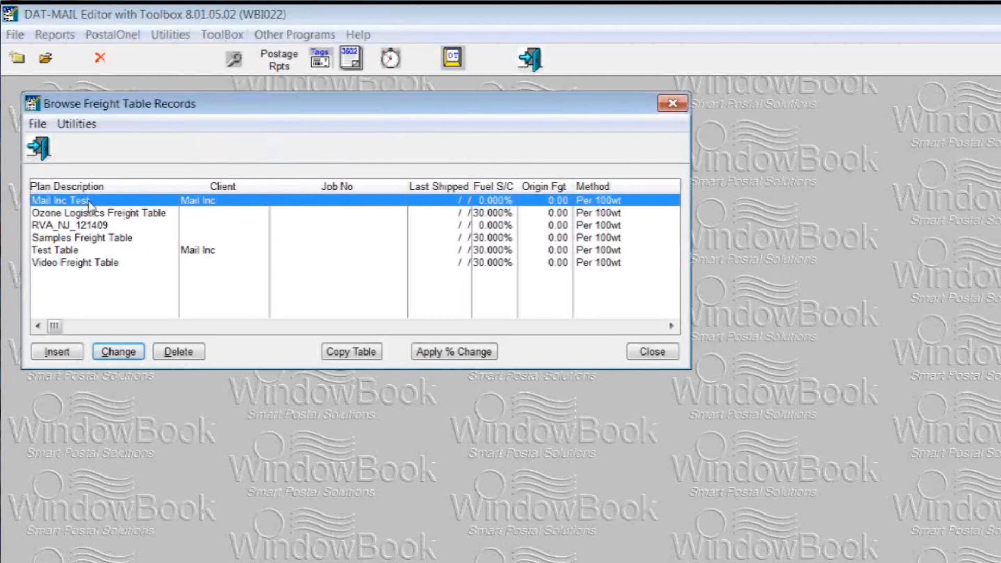
click(65, 214)
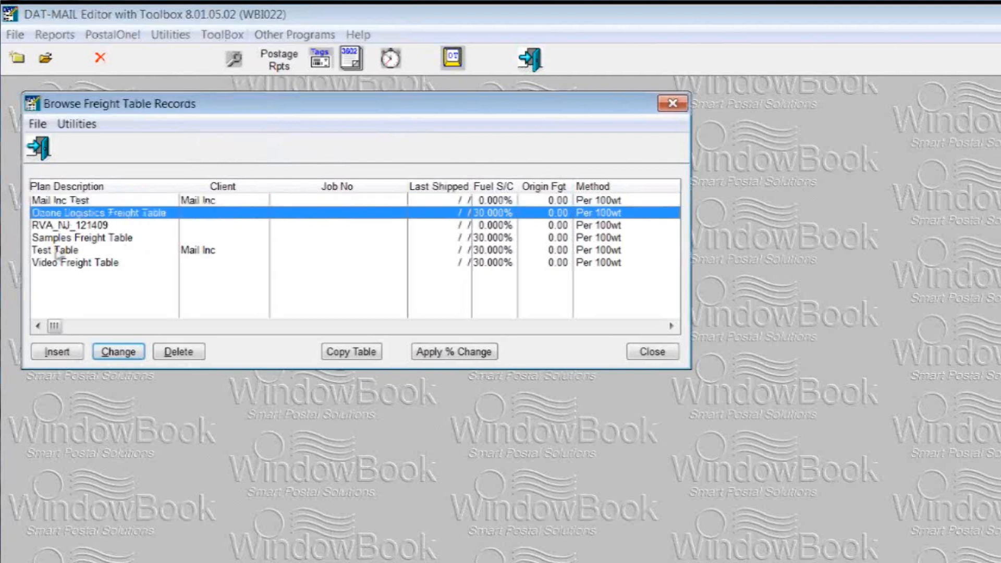
click(59, 252)
click(64, 204)
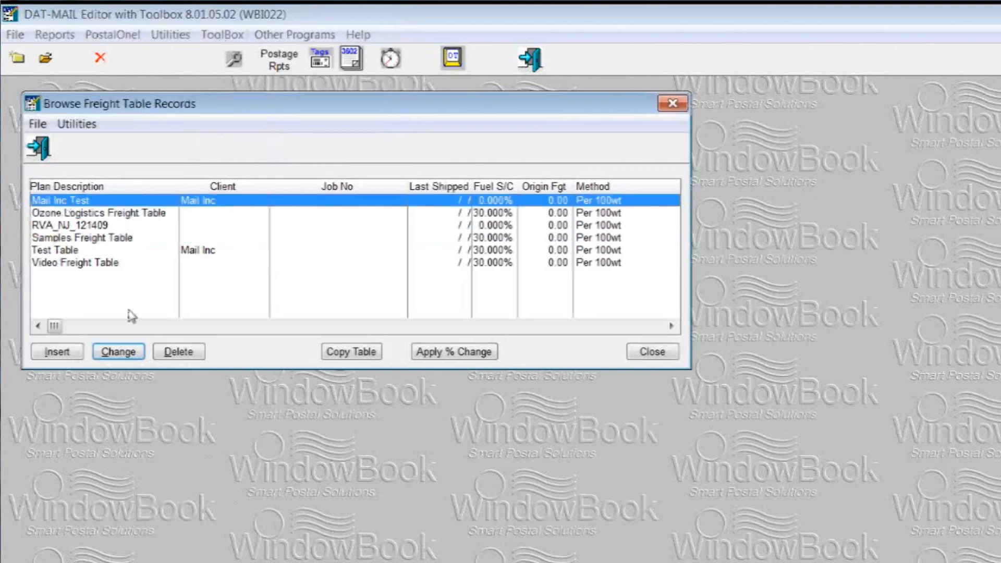
click(352, 352)
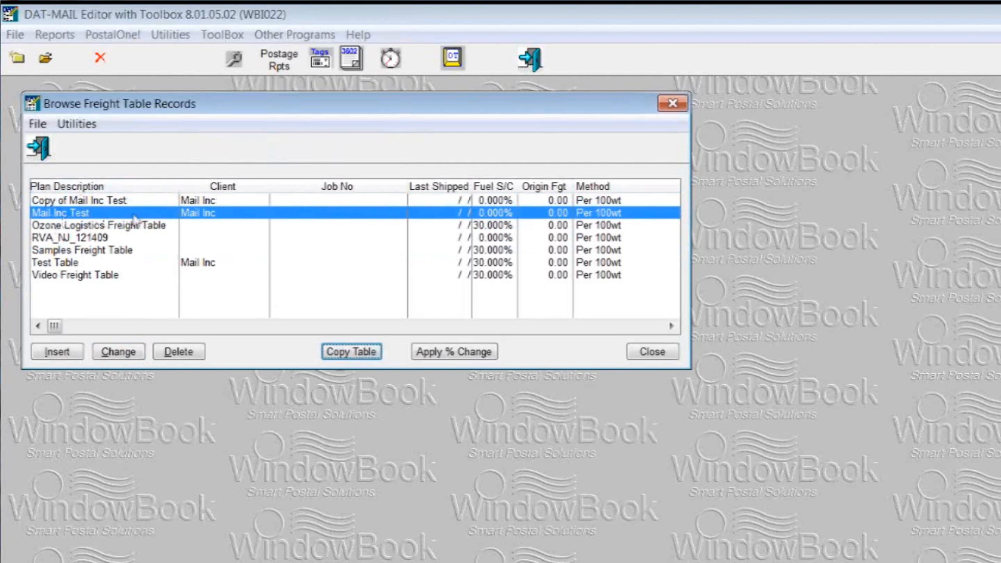
- Change the plan description of the copied Mail Inc Test table to "New Test Freight Table"
click(73, 202)
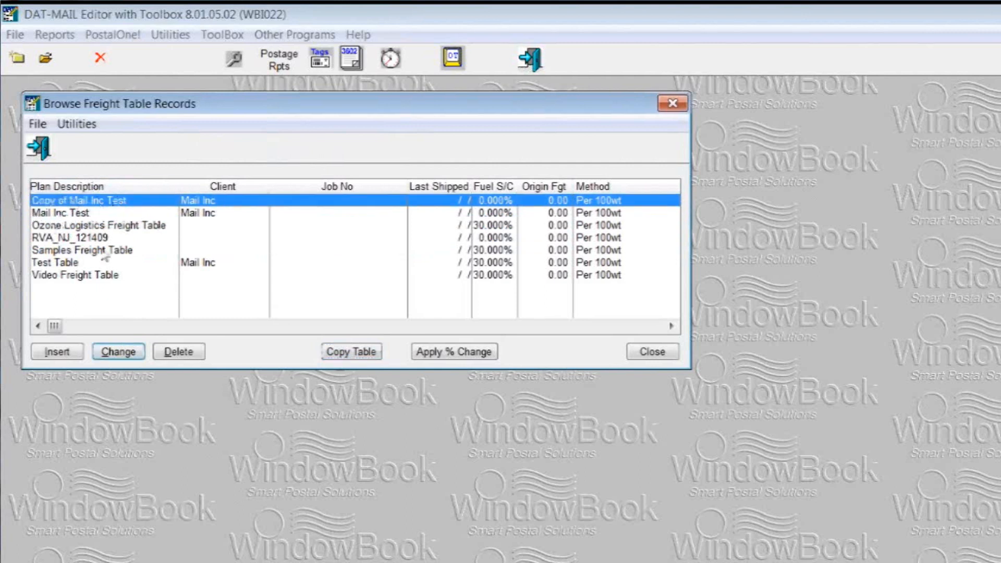
click(118, 352)
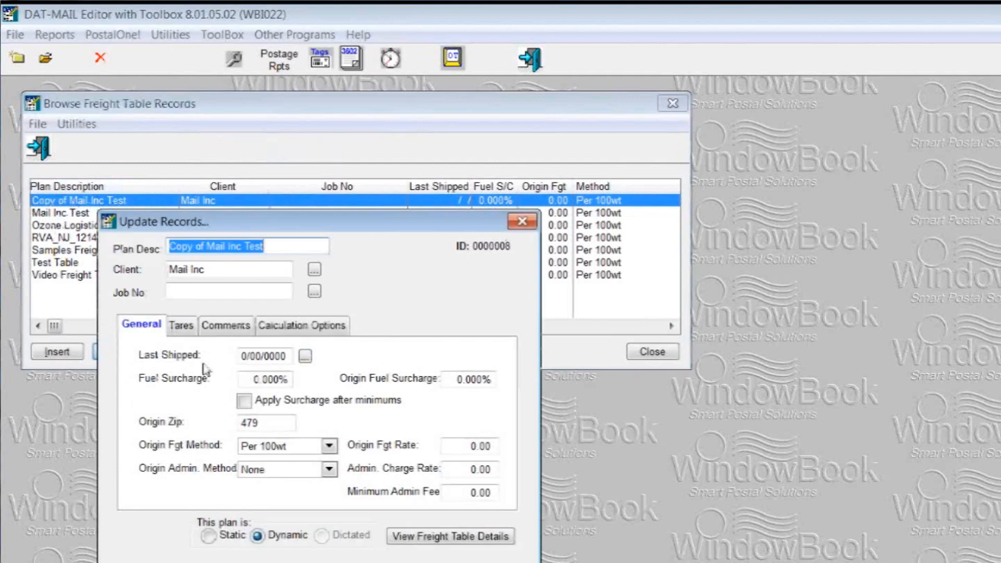
drag(273, 245, 157, 243)
text(New Test)
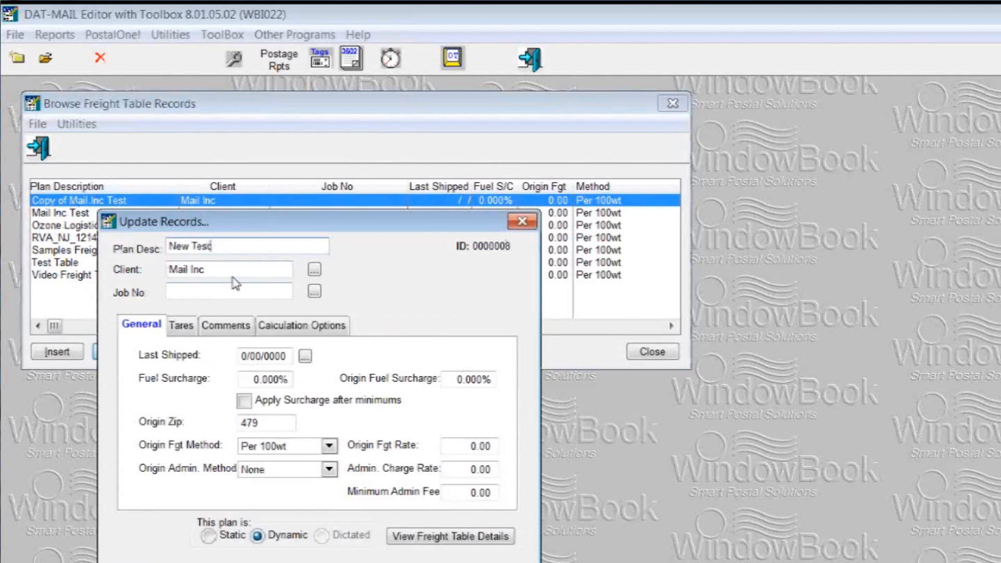
text( Freight Table)
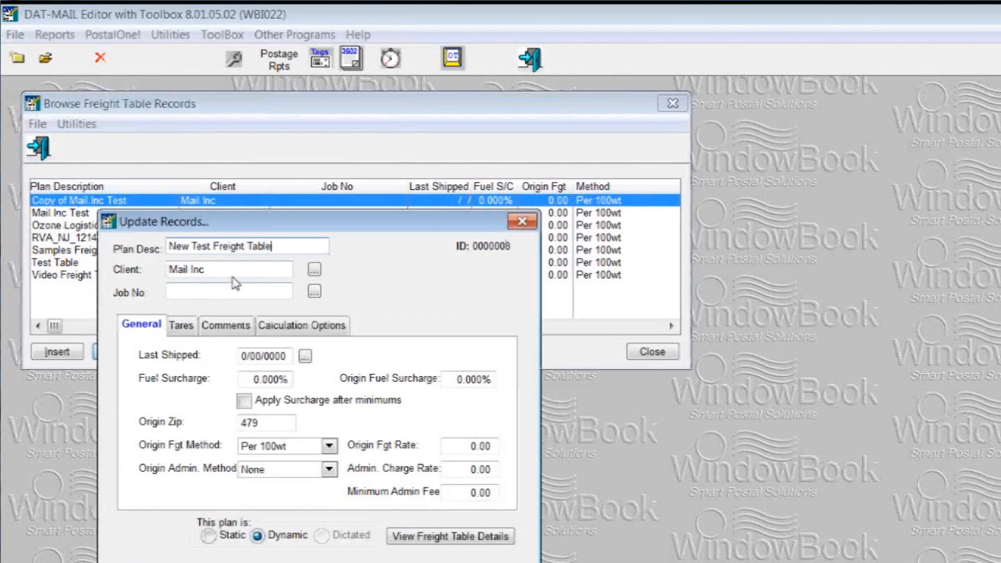
- Assign the client JK LASSER to the New Test Freight Table from the client file
click(315, 270)
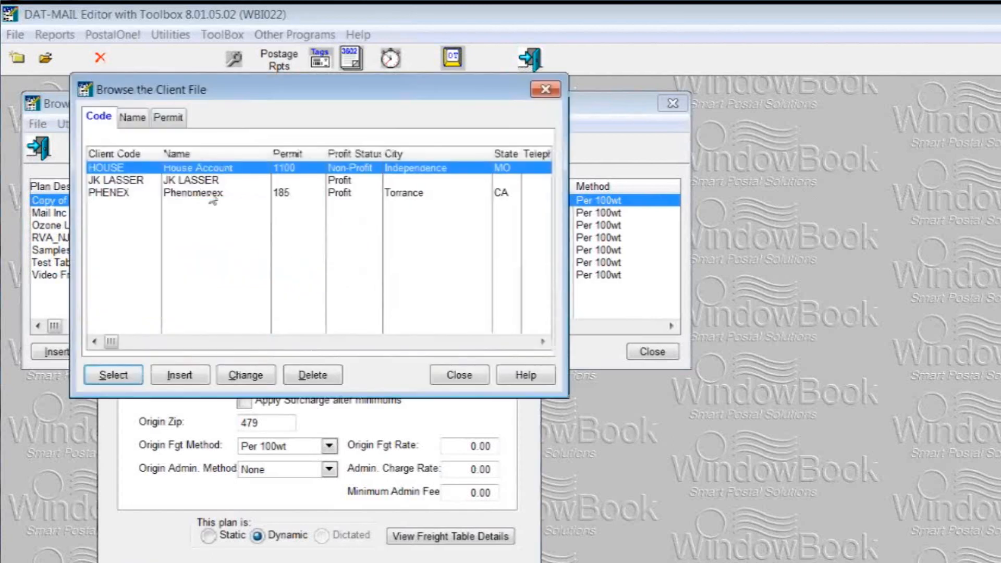
click(129, 181)
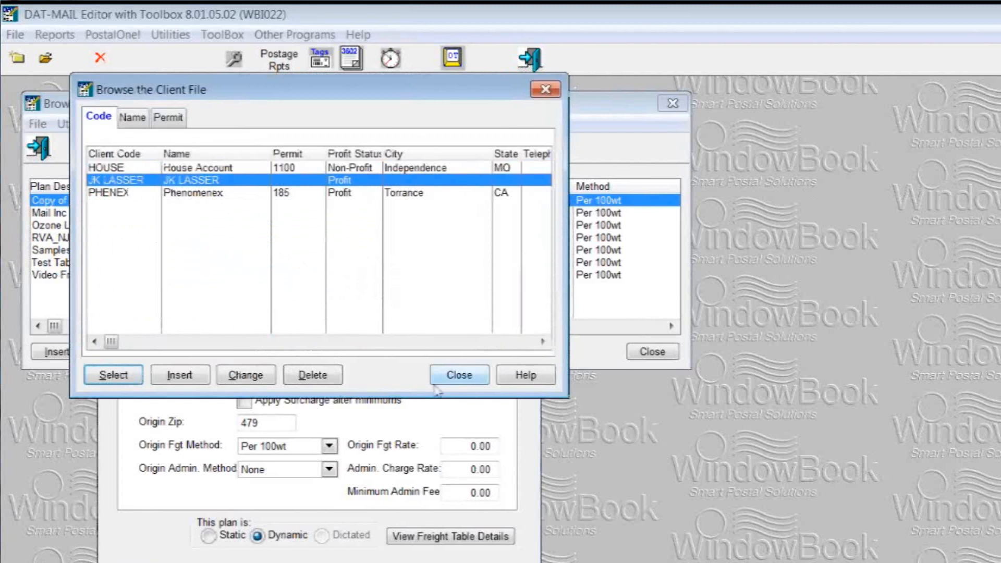
click(113, 374)
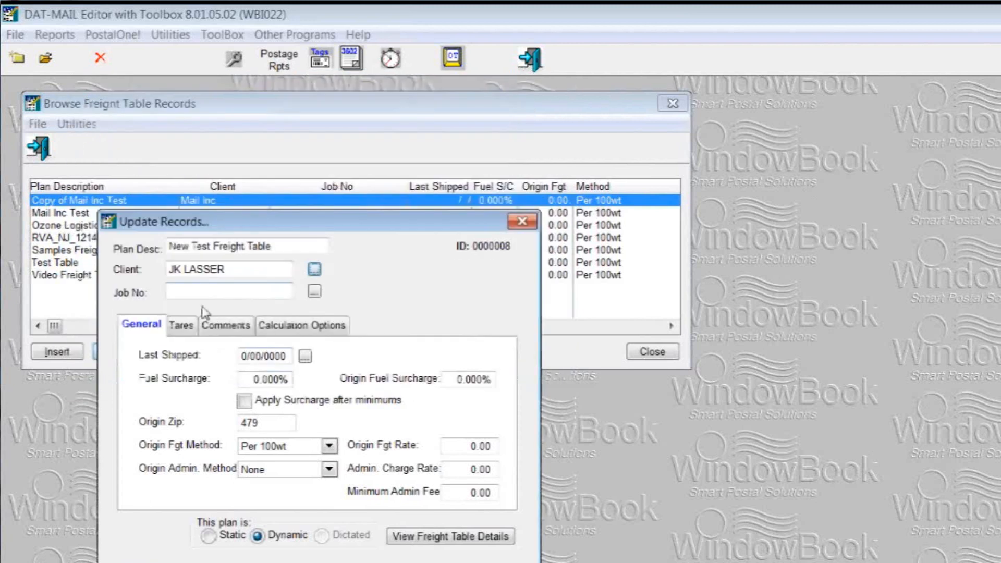
- Choose gross weights for calculating both the freight costs and the administrative costs of the New Test Freight Table
click(248, 379)
click(181, 326)
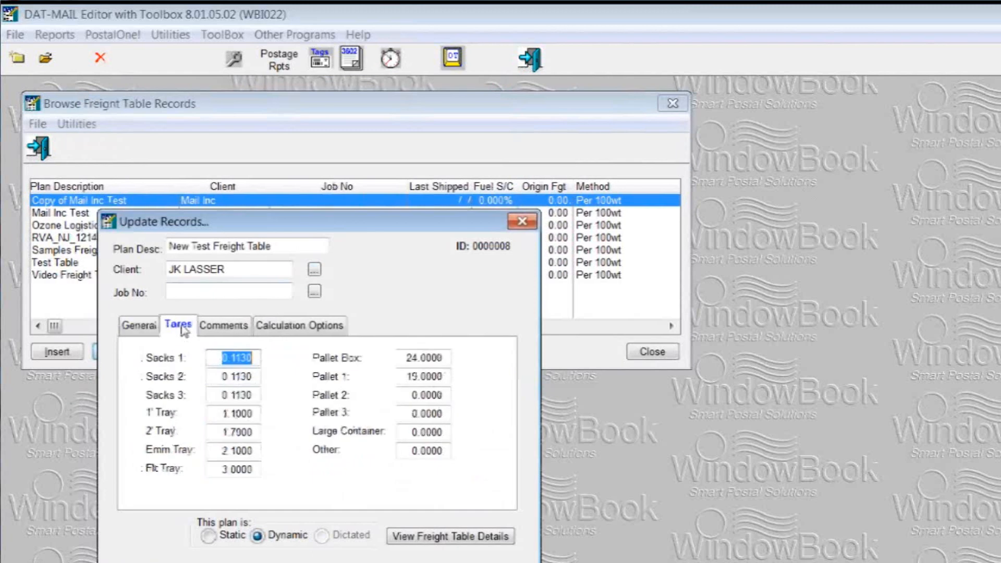
click(288, 328)
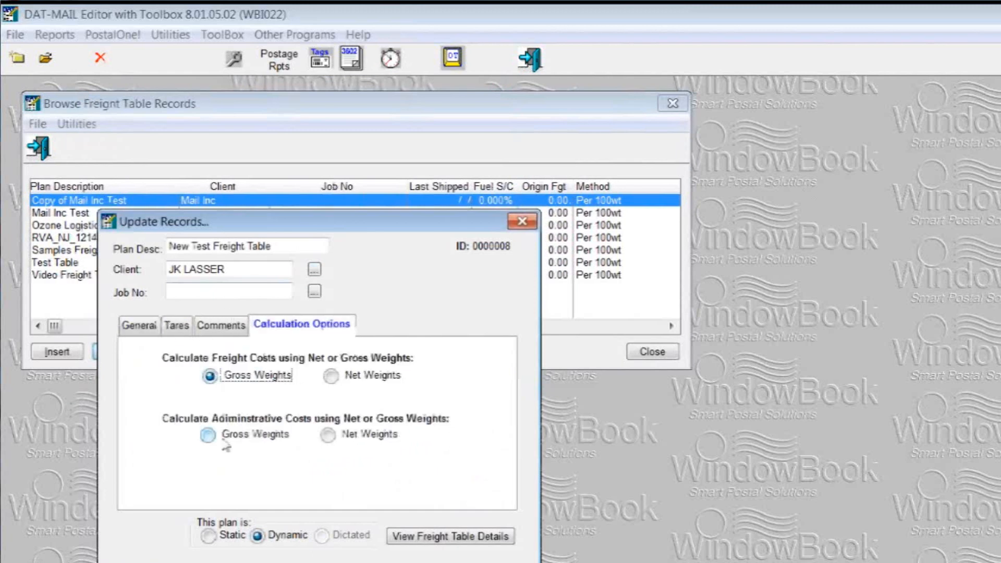
click(221, 439)
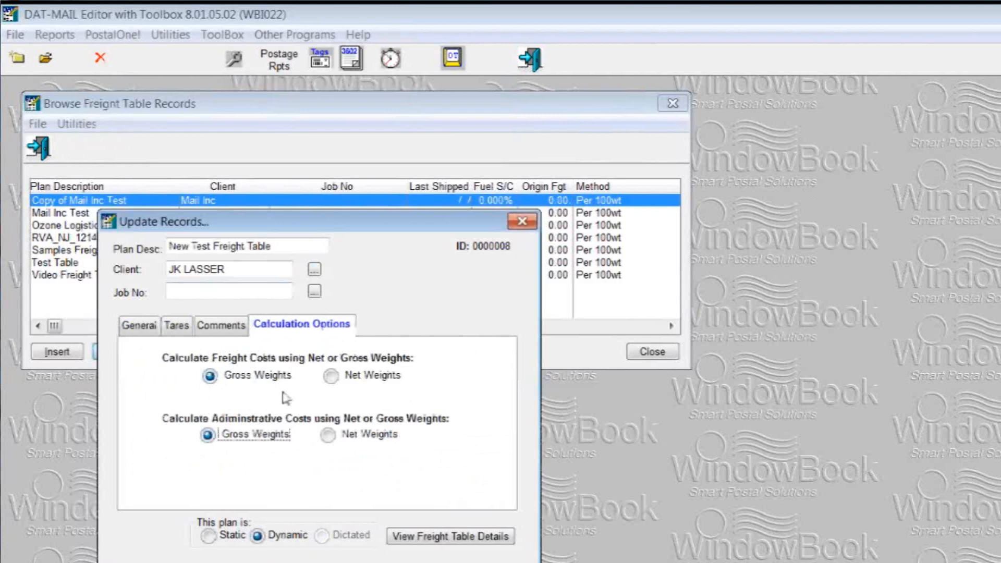
- Examine the entry facilities and freight rates of the New Test Freight Table across the NDC, DDU, ADC and SCF lists
click(446, 541)
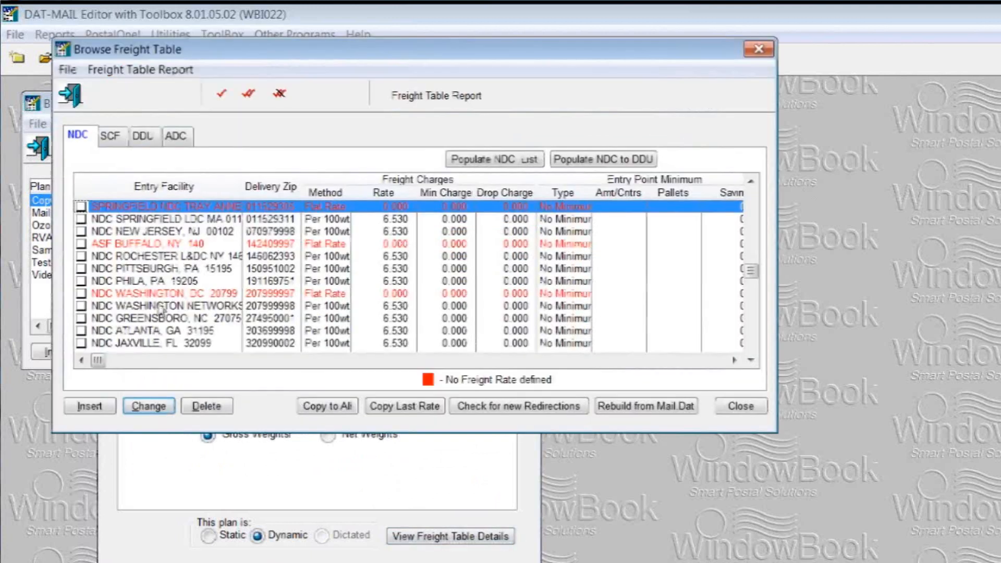
click(150, 333)
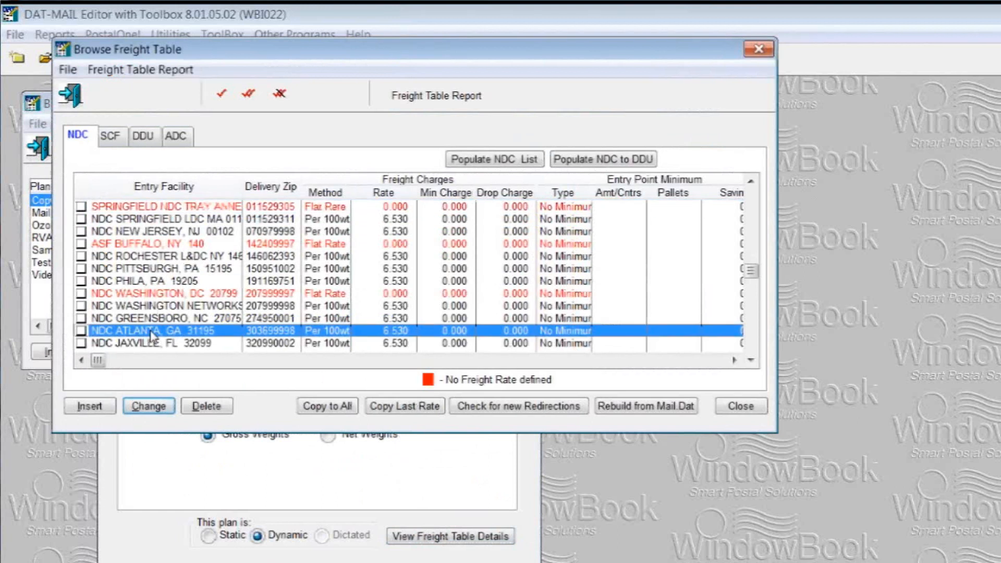
click(171, 294)
click(145, 137)
click(176, 136)
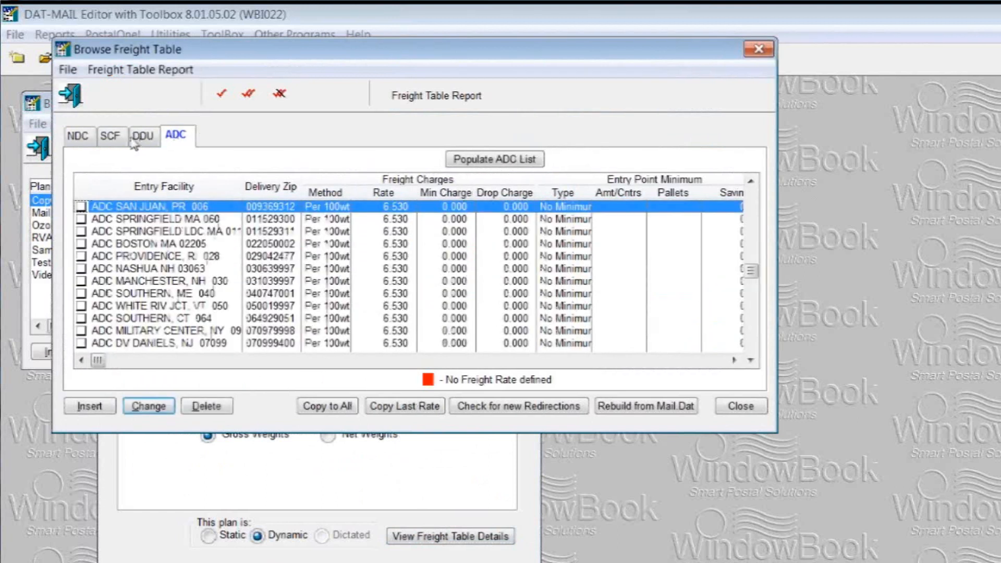
click(112, 136)
click(80, 135)
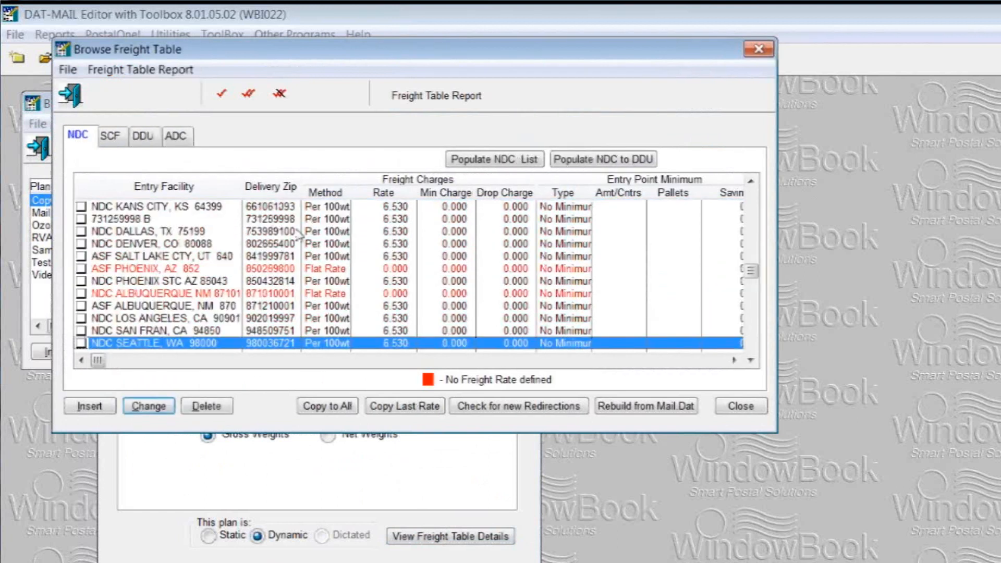
click(740, 406)
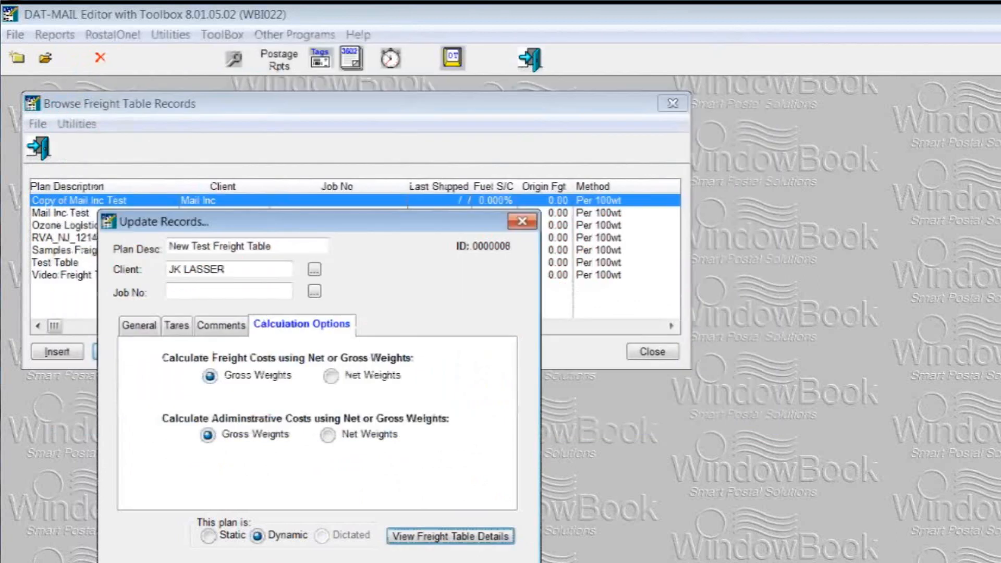
- Save the New Test Freight Table record and close the freight table list
click(281, 562)
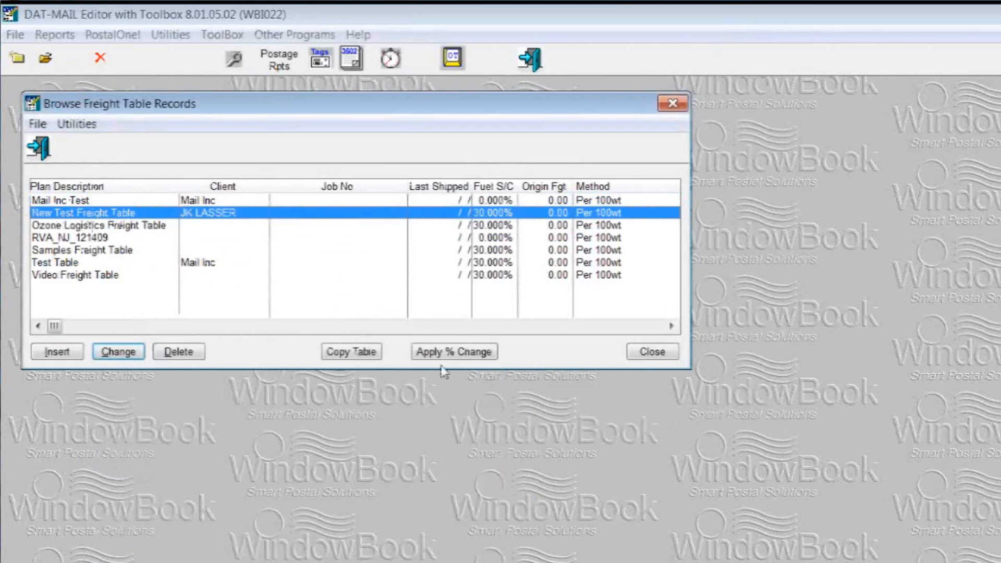
click(646, 351)
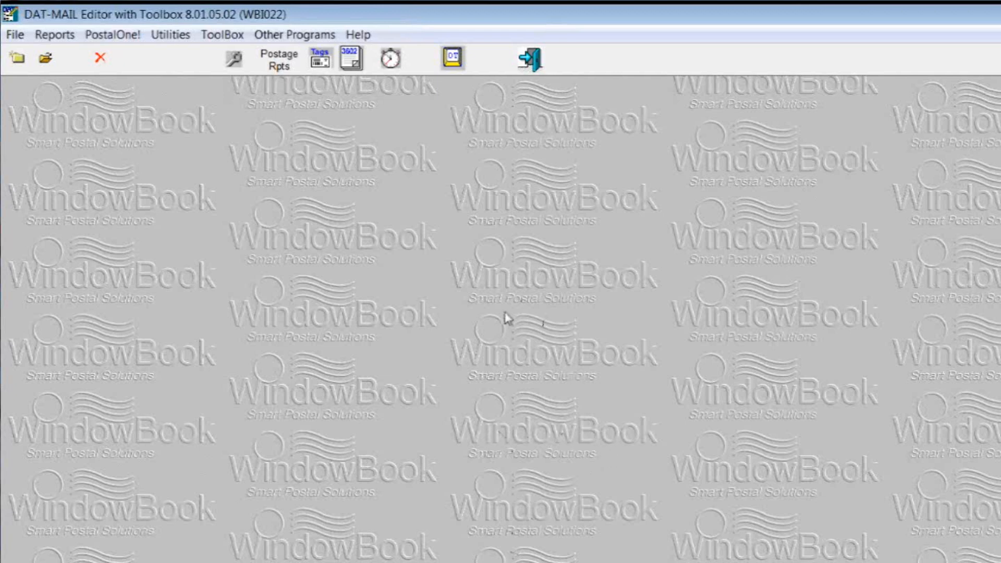
- Open the freight table import from freight table maintenance and set the import format to WBI - CSV
click(228, 42)
click(249, 149)
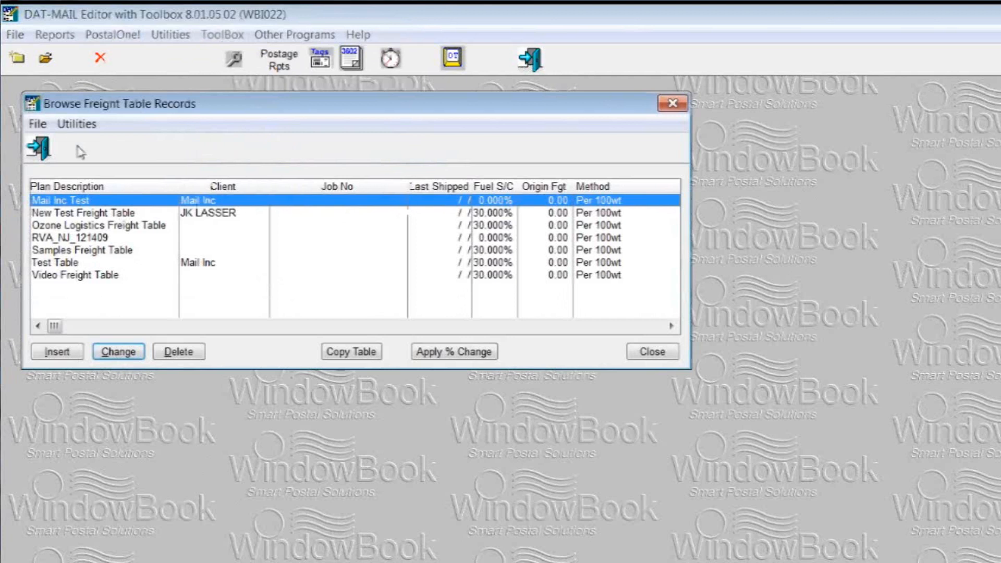
click(36, 125)
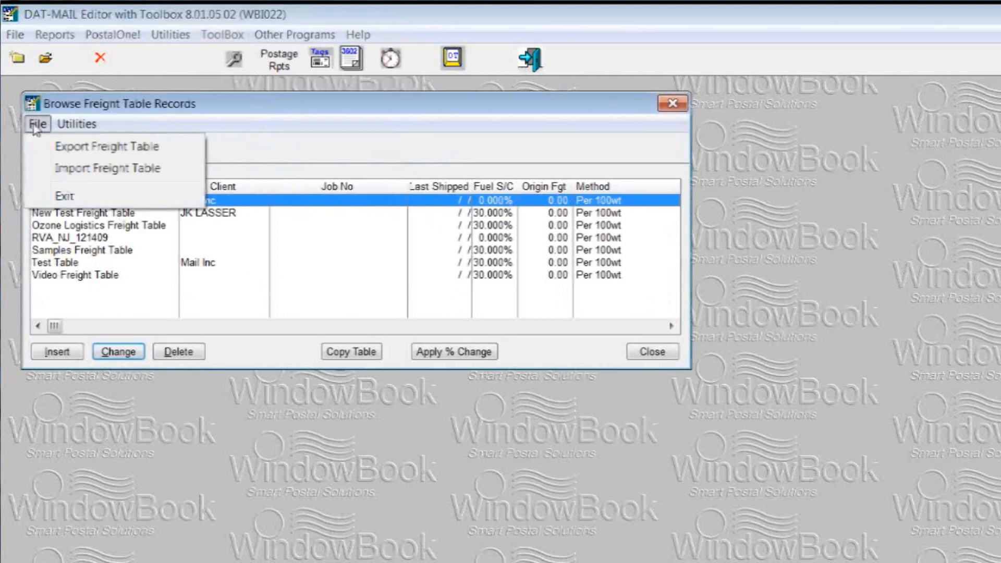
click(72, 172)
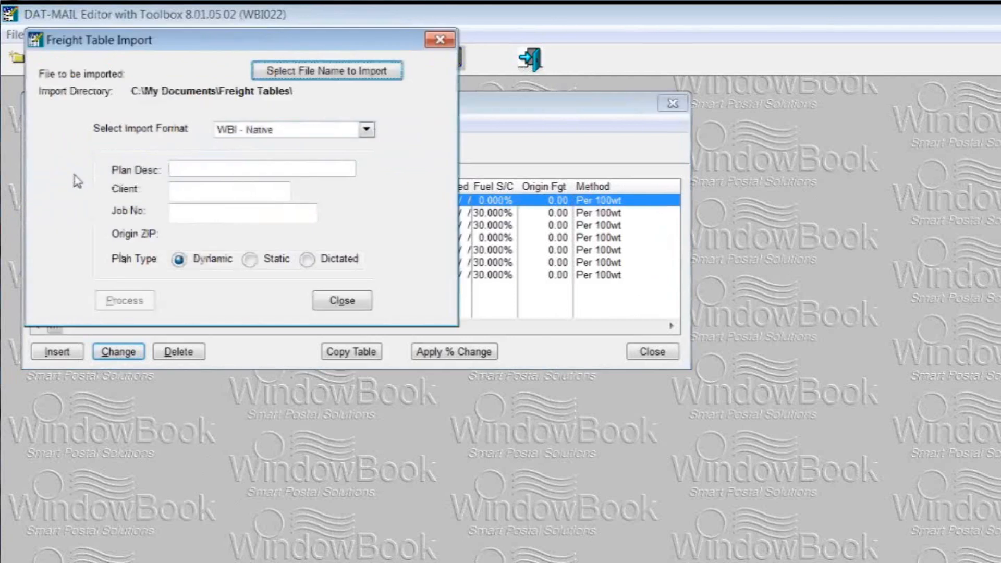
click(366, 129)
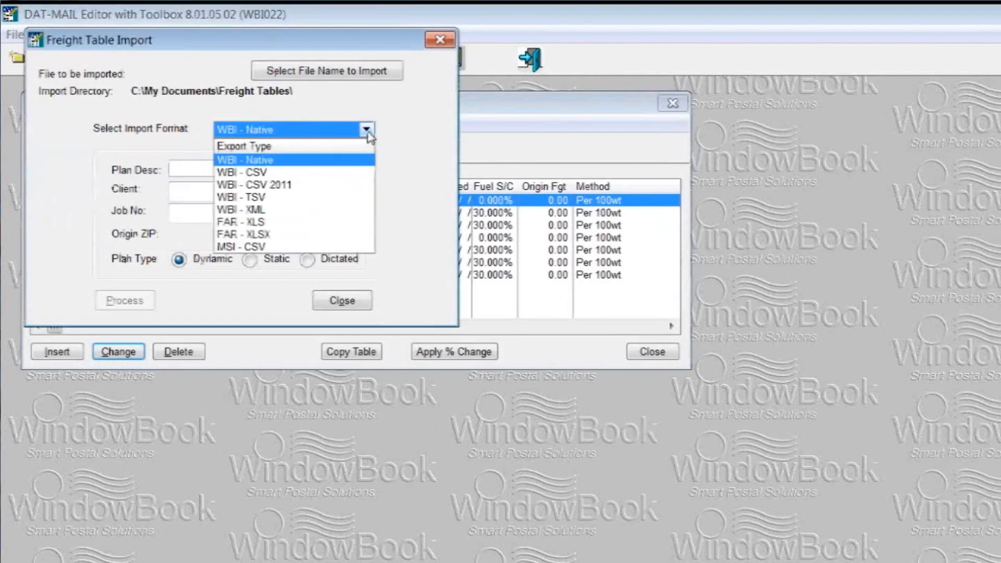
click(254, 175)
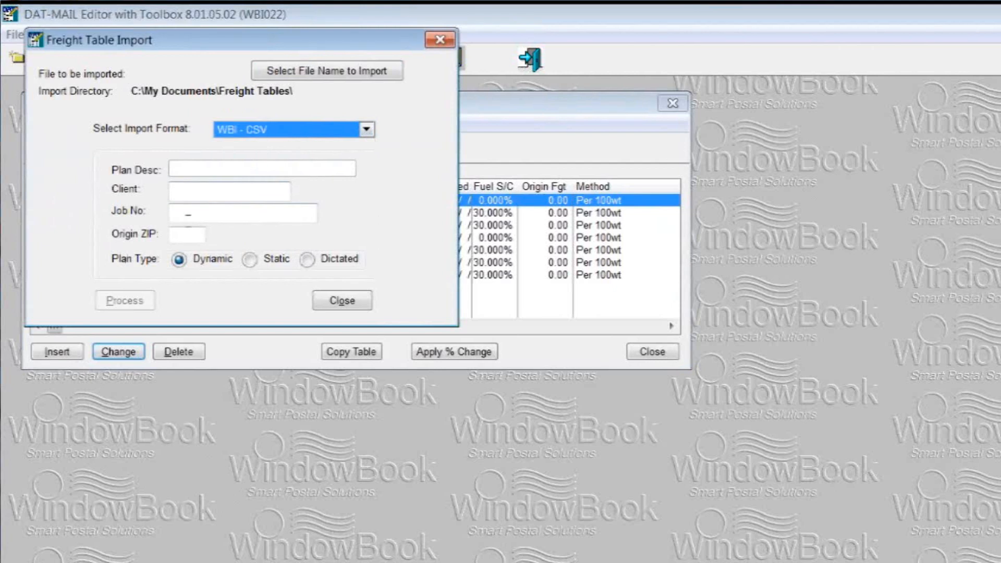
- Set the import's origin ZIP to 64157 and choose Import Sample Table from the Freight Tables folder as the file
click(175, 235)
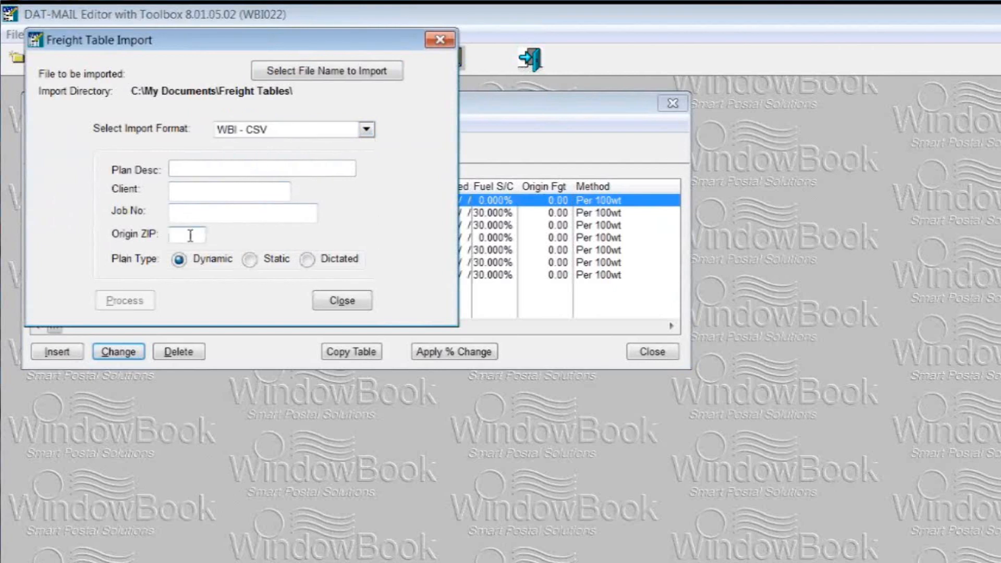
text(64106)
click(290, 73)
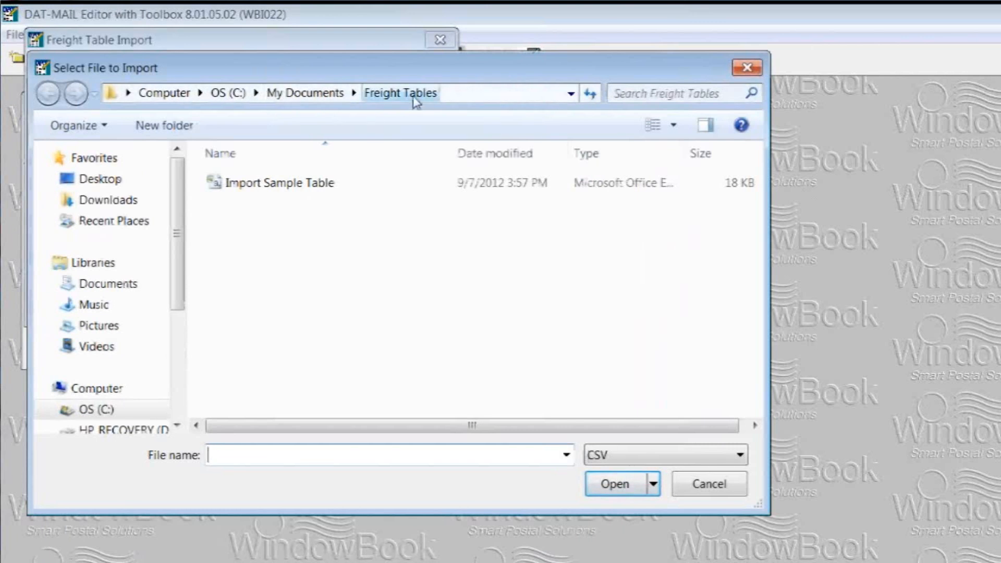
double_click(264, 186)
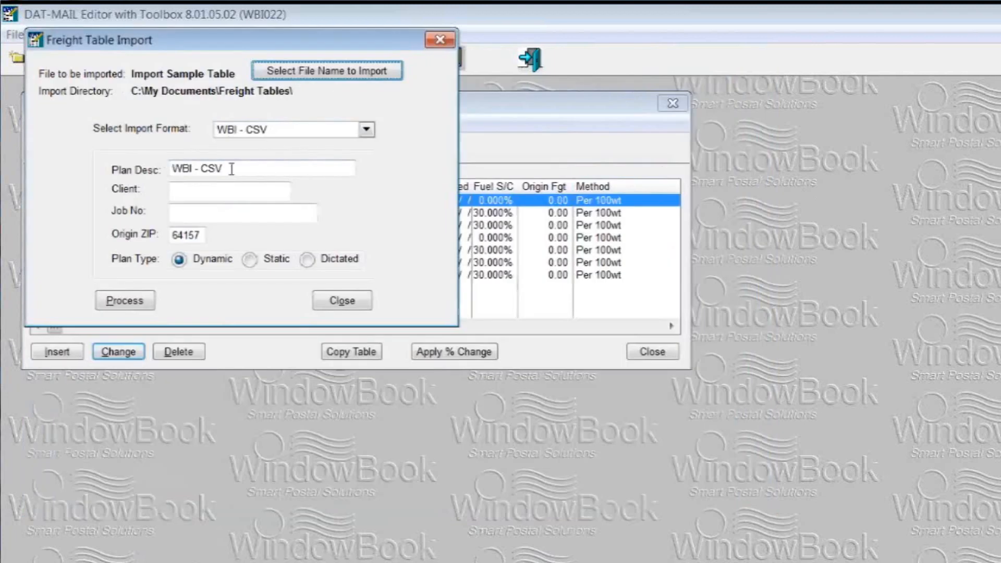
- Replace the import's plan description with "New Imported Video Freight Table"
drag(233, 168, 157, 170)
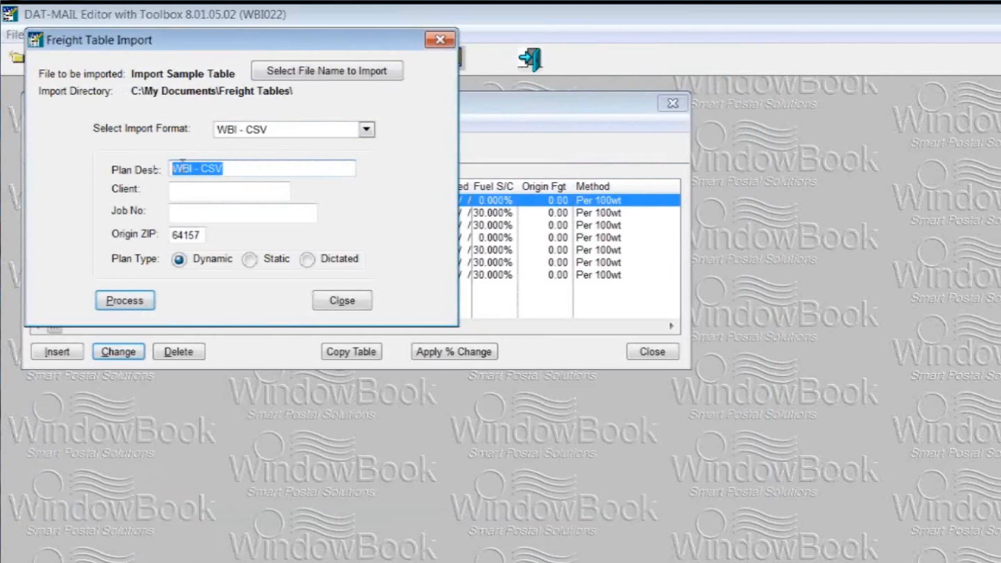
text(New I)
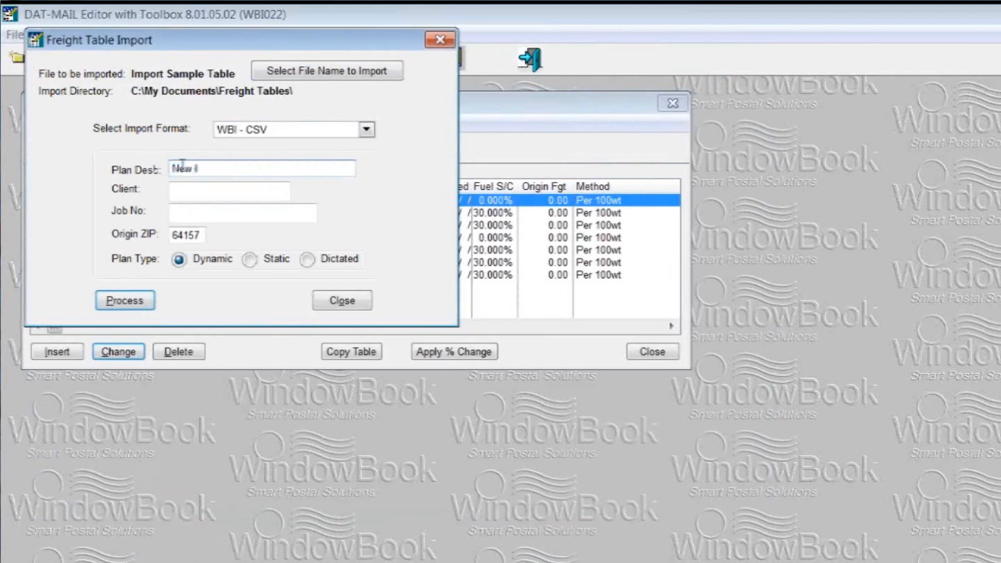
text(mported Video F)
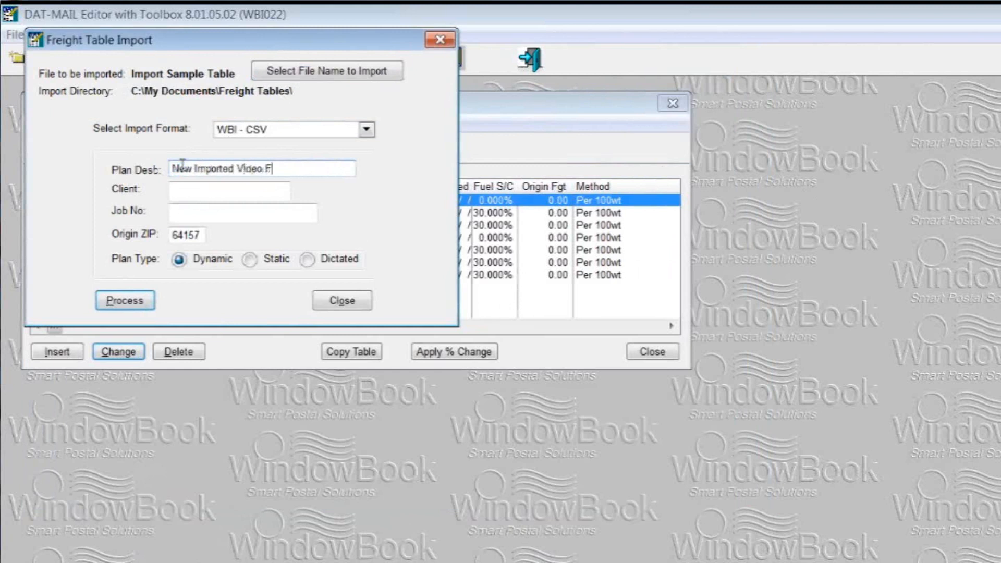
text(reight Table)
- Process the freight table import and widen the Plan Description column to fit the imported table's full name
click(118, 302)
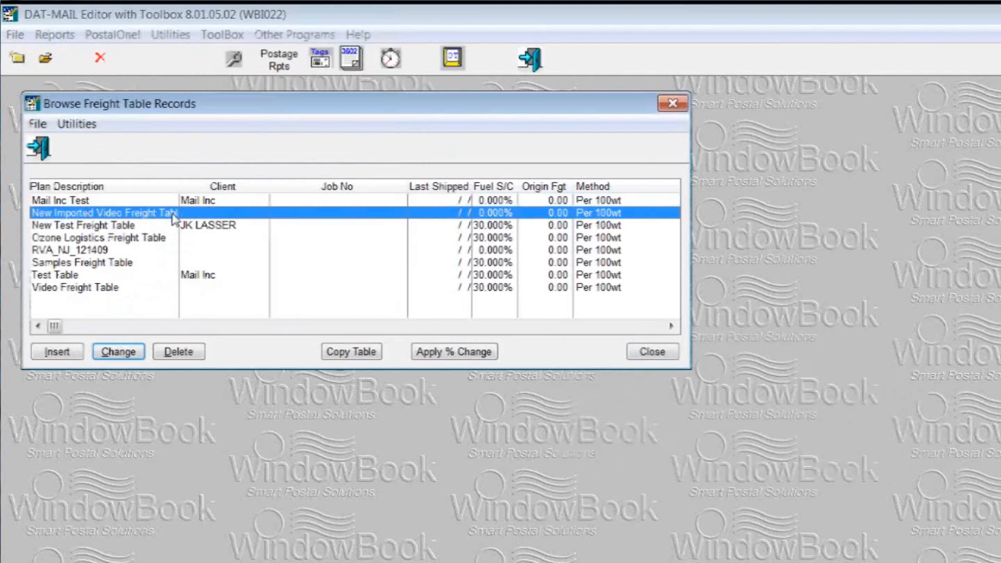
drag(178, 198, 195, 197)
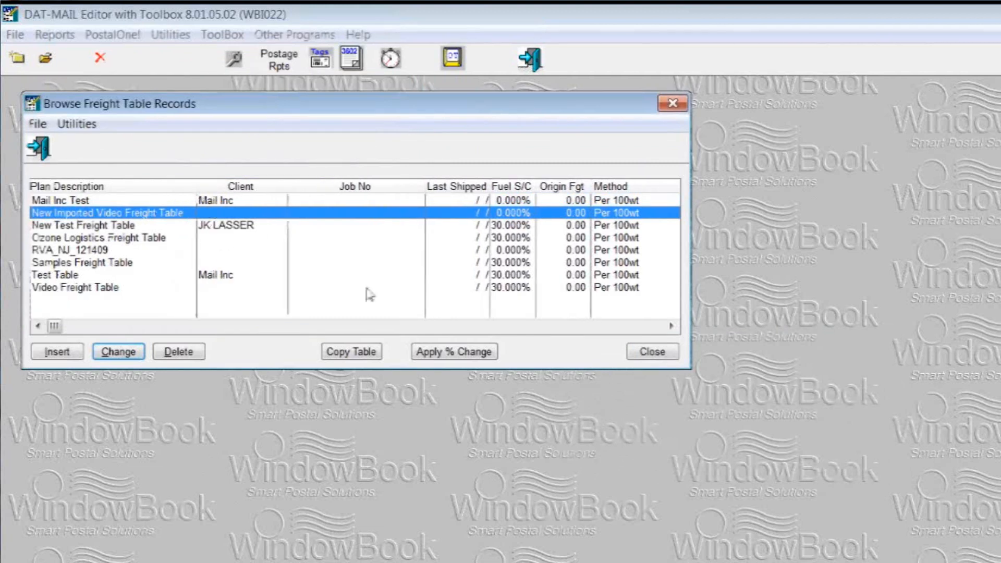